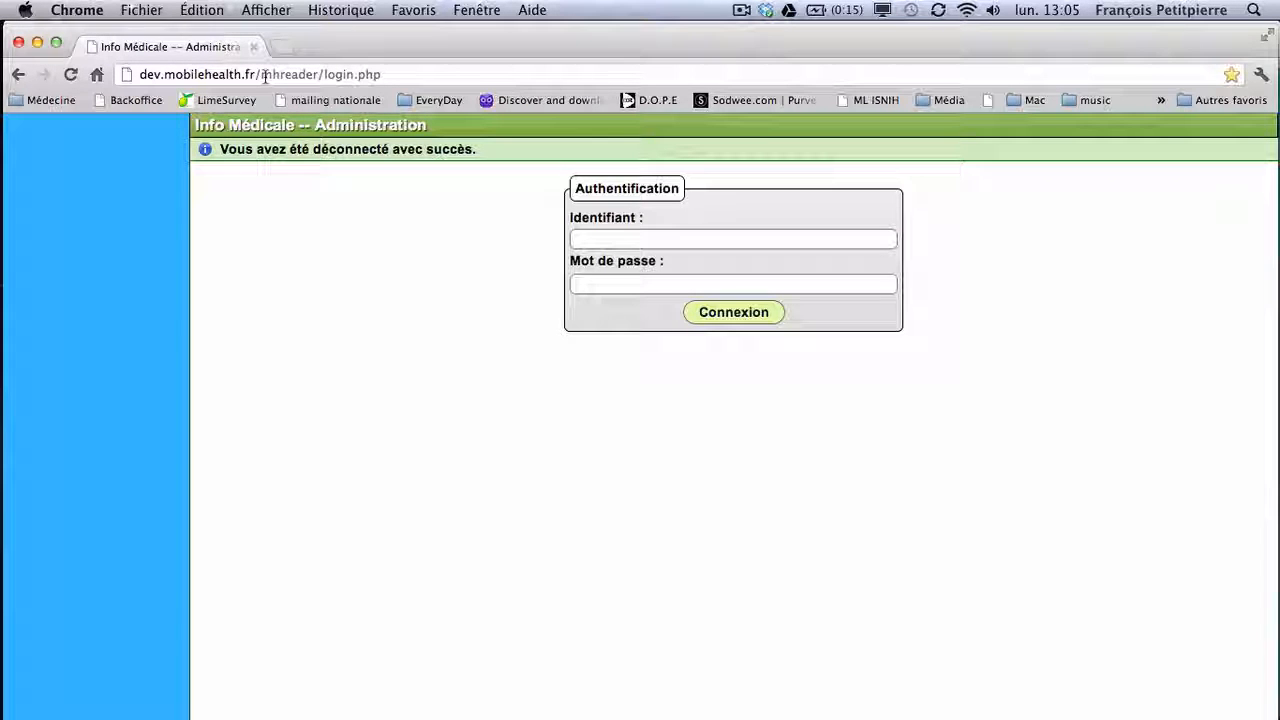
- Fill the login identifier with the suggested admin account name
click(594, 232)
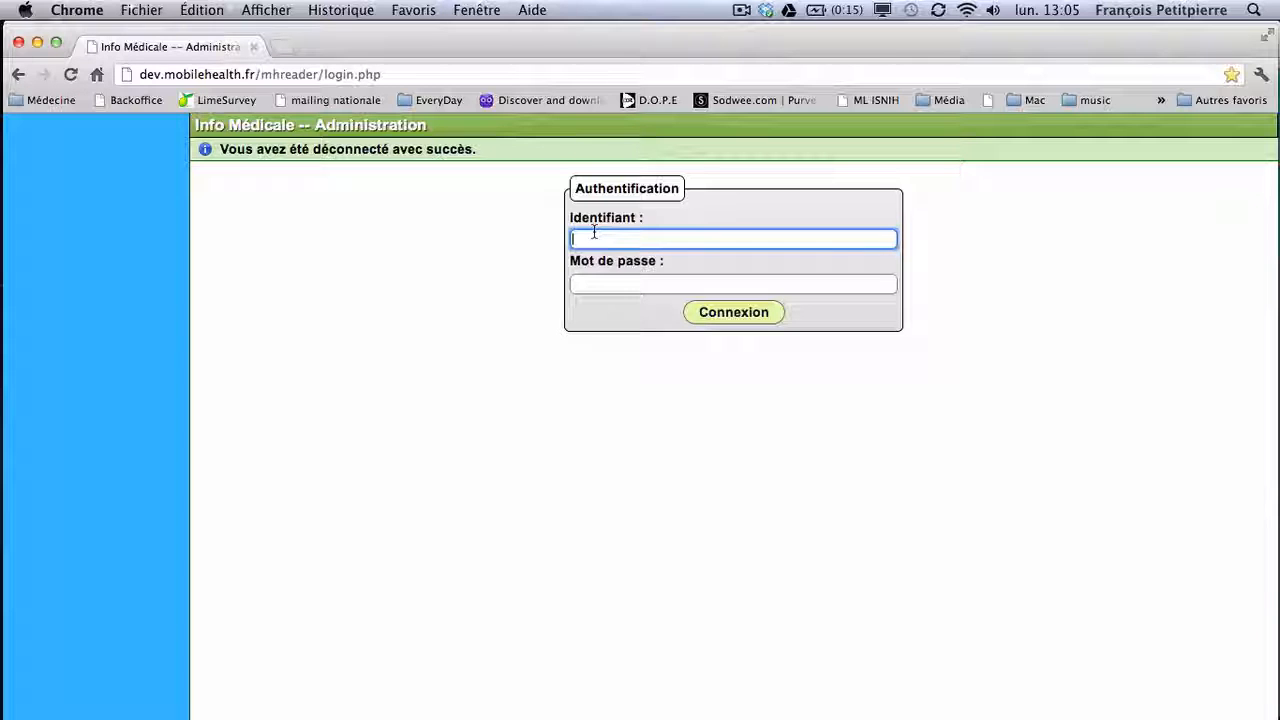
text(adm)
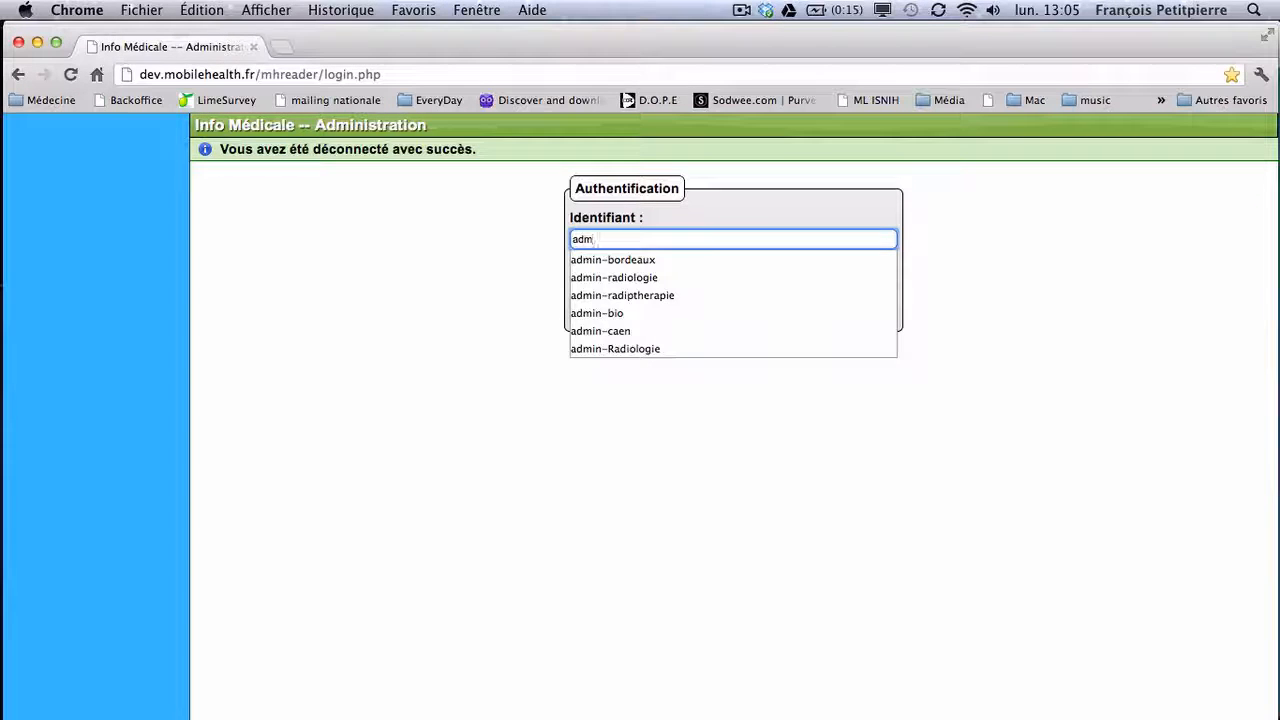
key(Down)
key(Return)
- Enter the admin account password, sign in, and dismiss Chrome's save-password offer
click(706, 284)
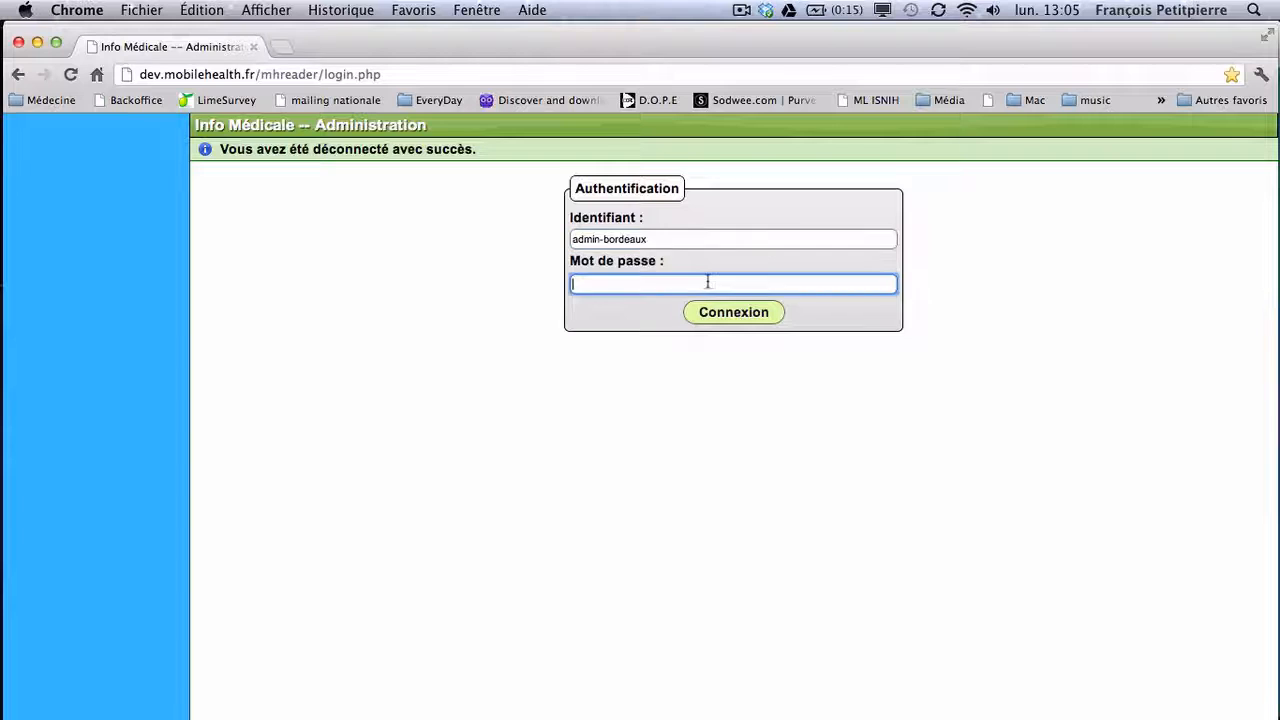
key(super+v)
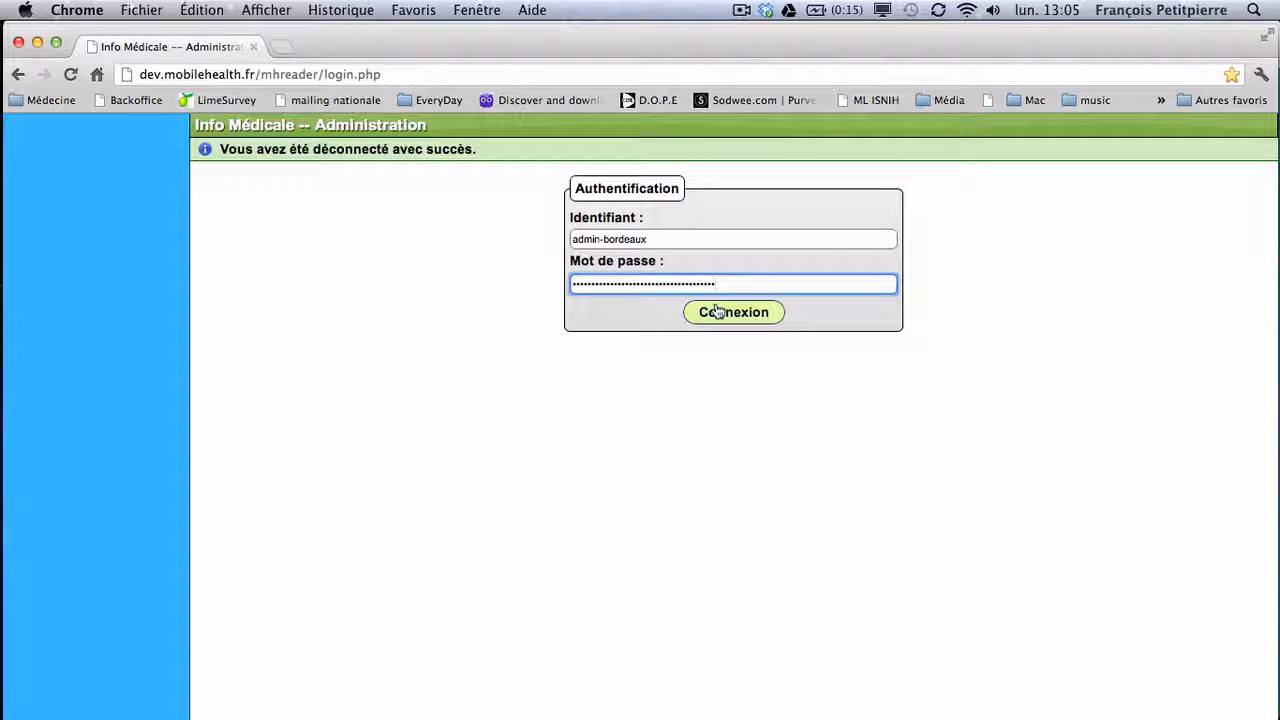
key(super+a)
key(BackSpace)
key(super+Tab)
key(super+Tab)
key(super+Tab)
key(super+Tab)
key(super+Tab)
key(super+Tab)
key(super+Tab)
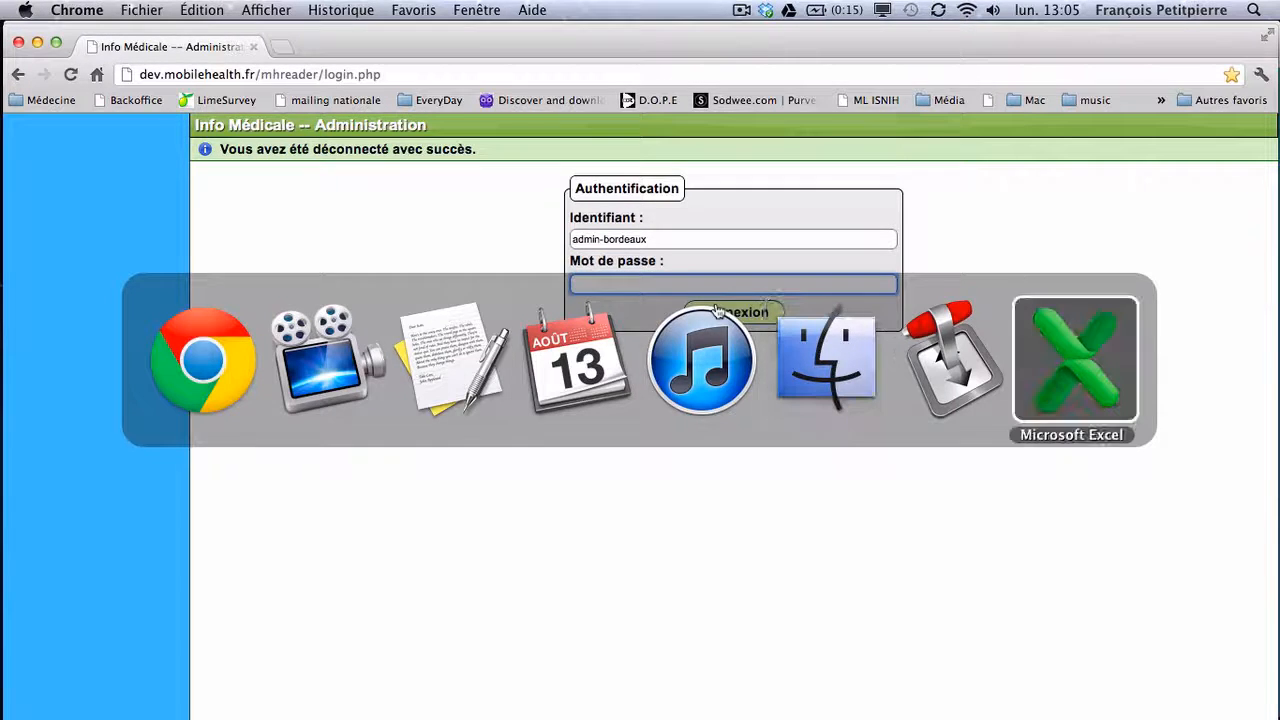
key(super+Tab)
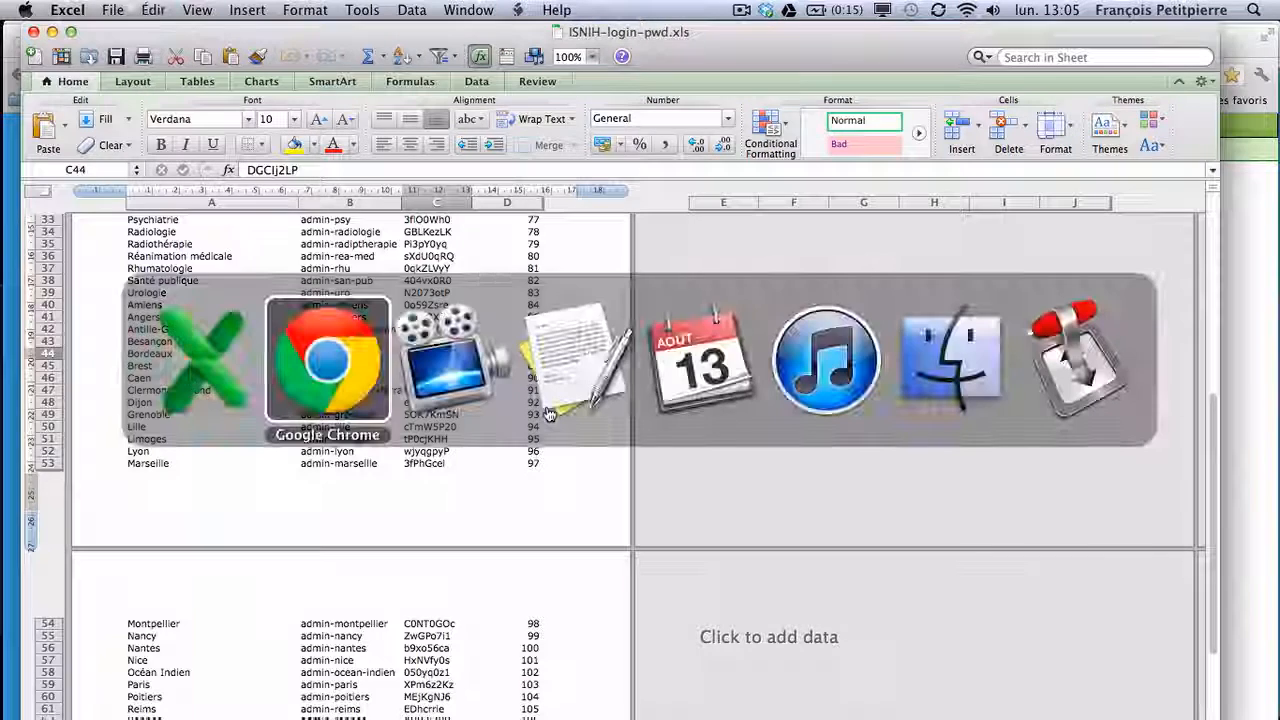
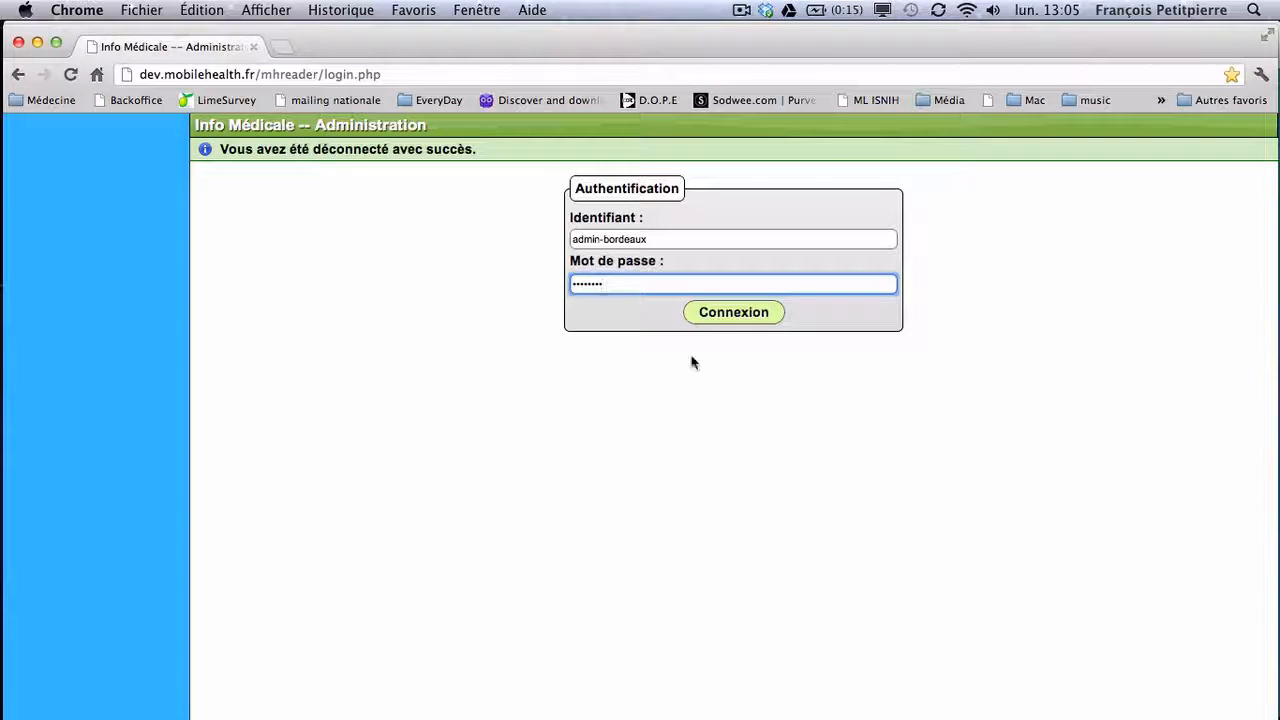
click(718, 316)
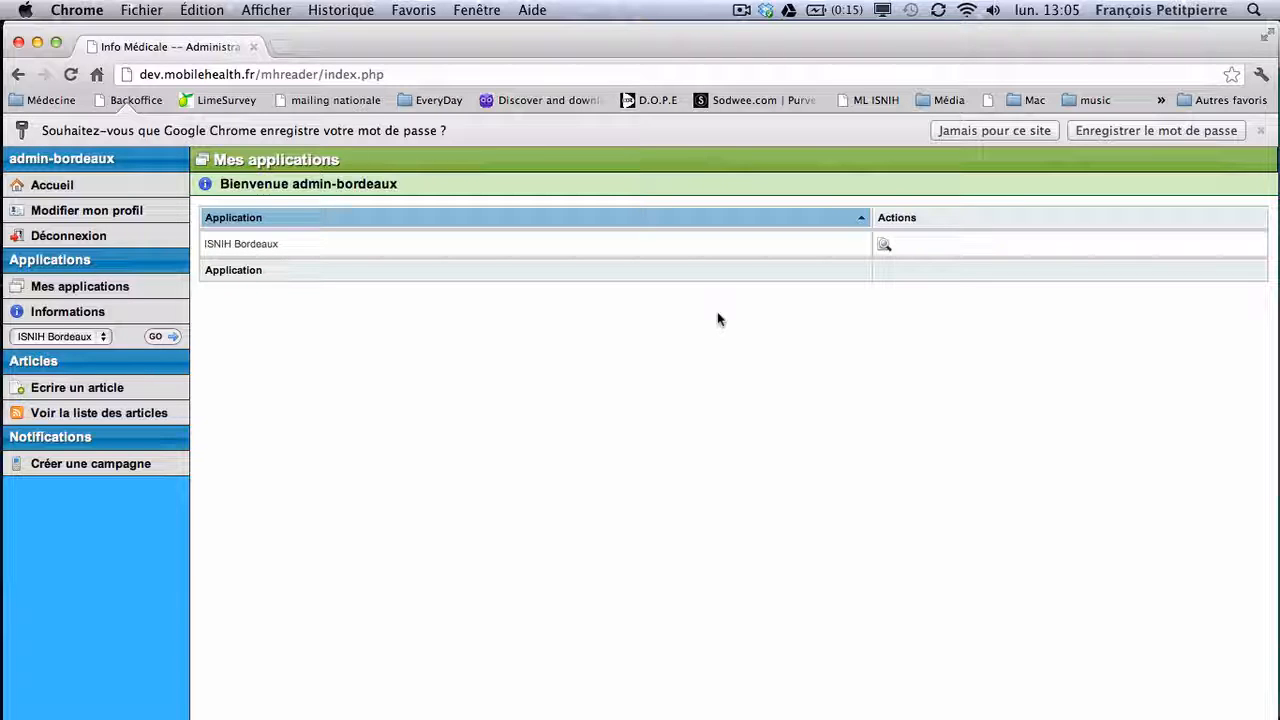
click(1261, 130)
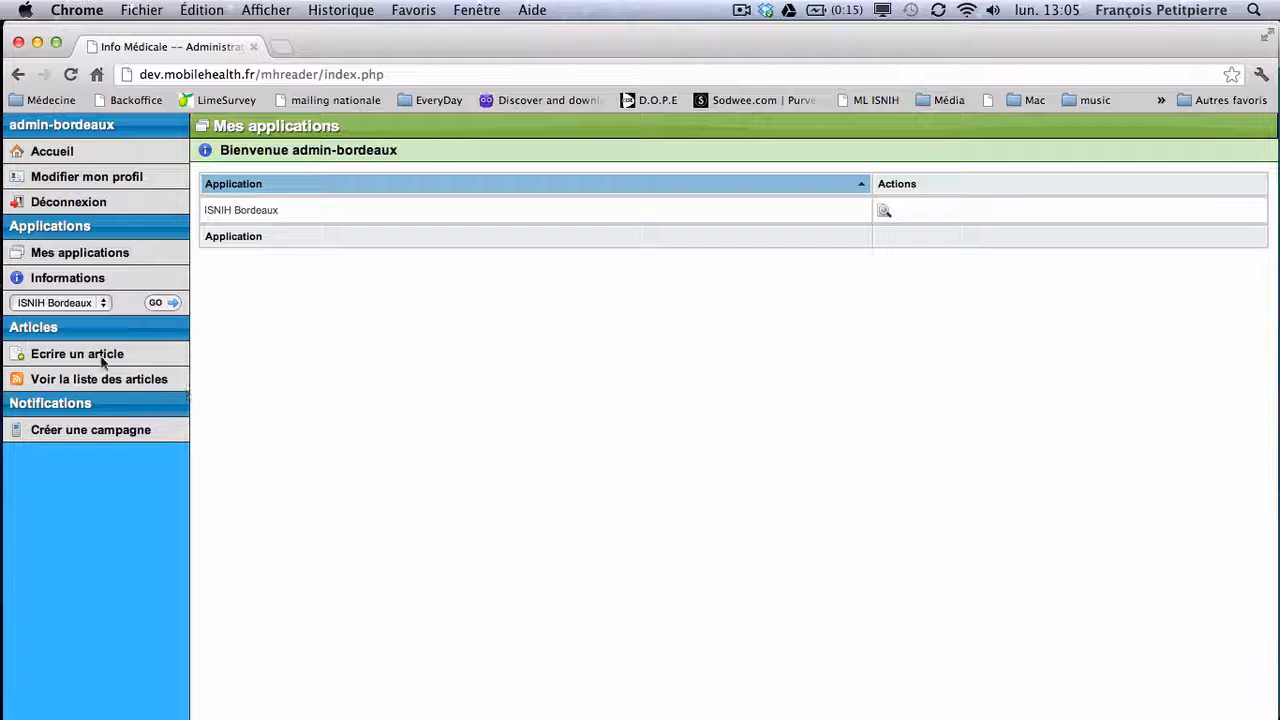
- Start a new article titled 'Choix de stage.'
click(67, 356)
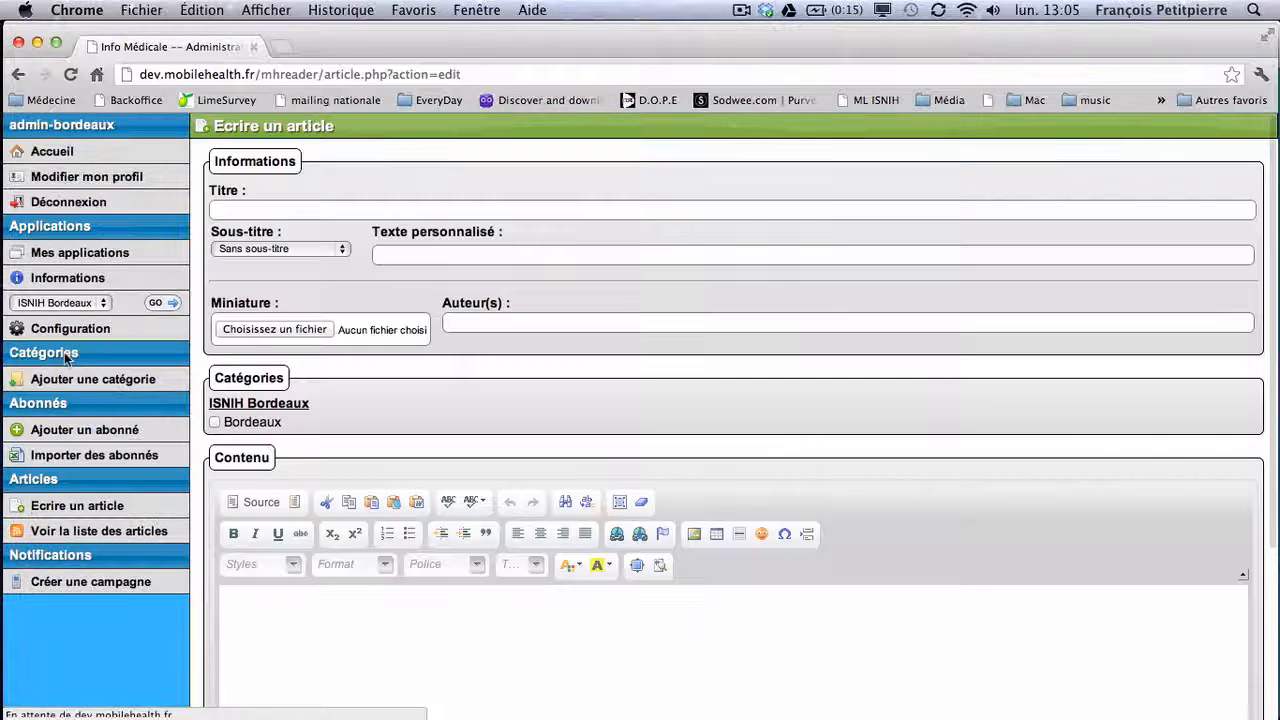
click(340, 207)
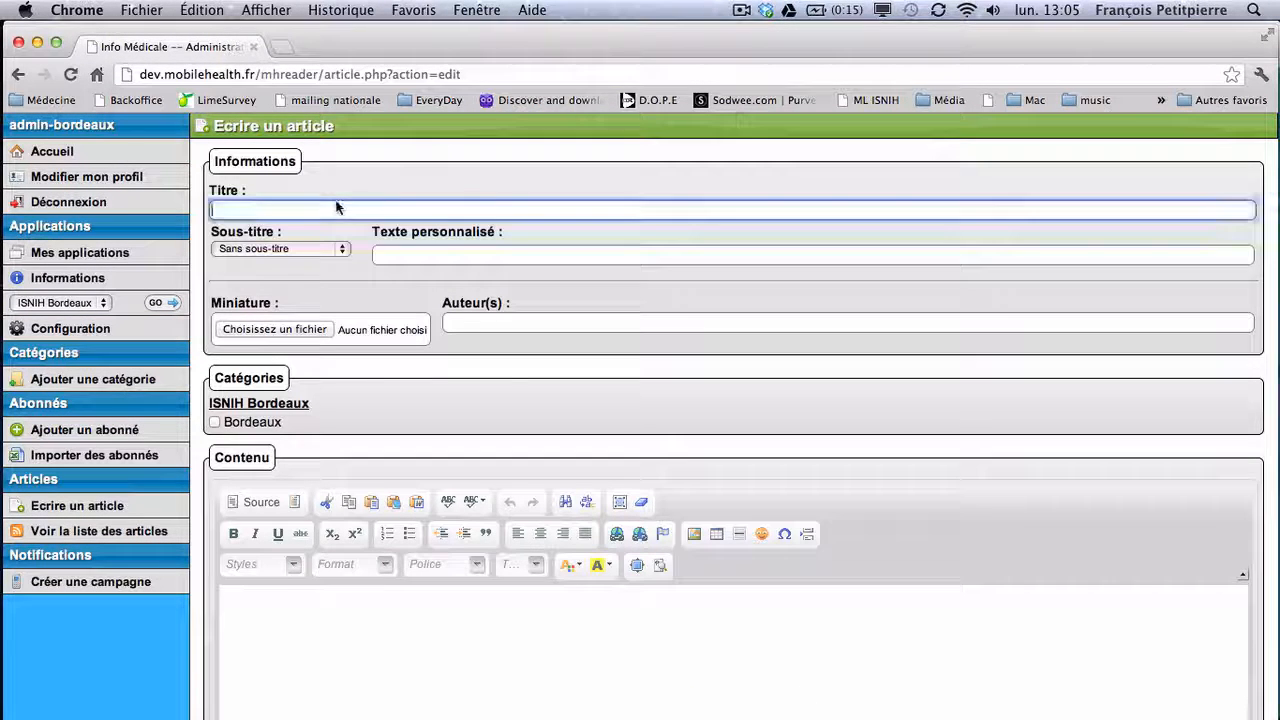
text(Choix )
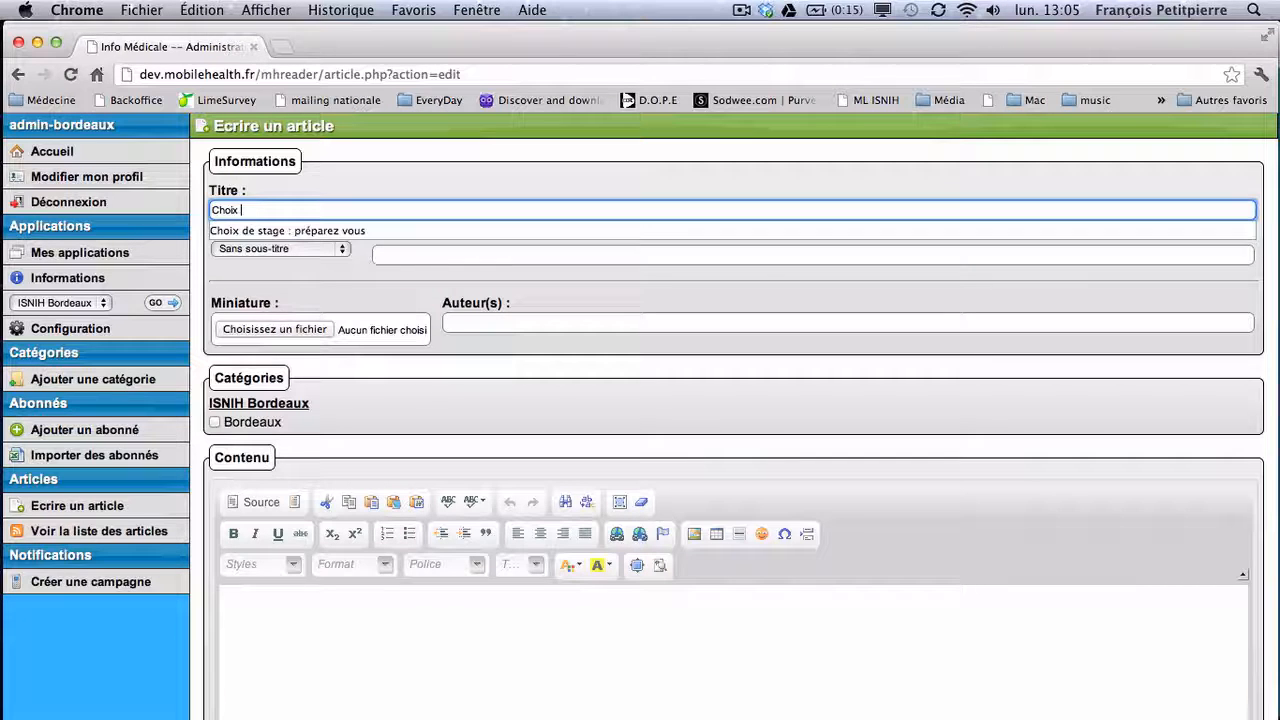
text(de stage)
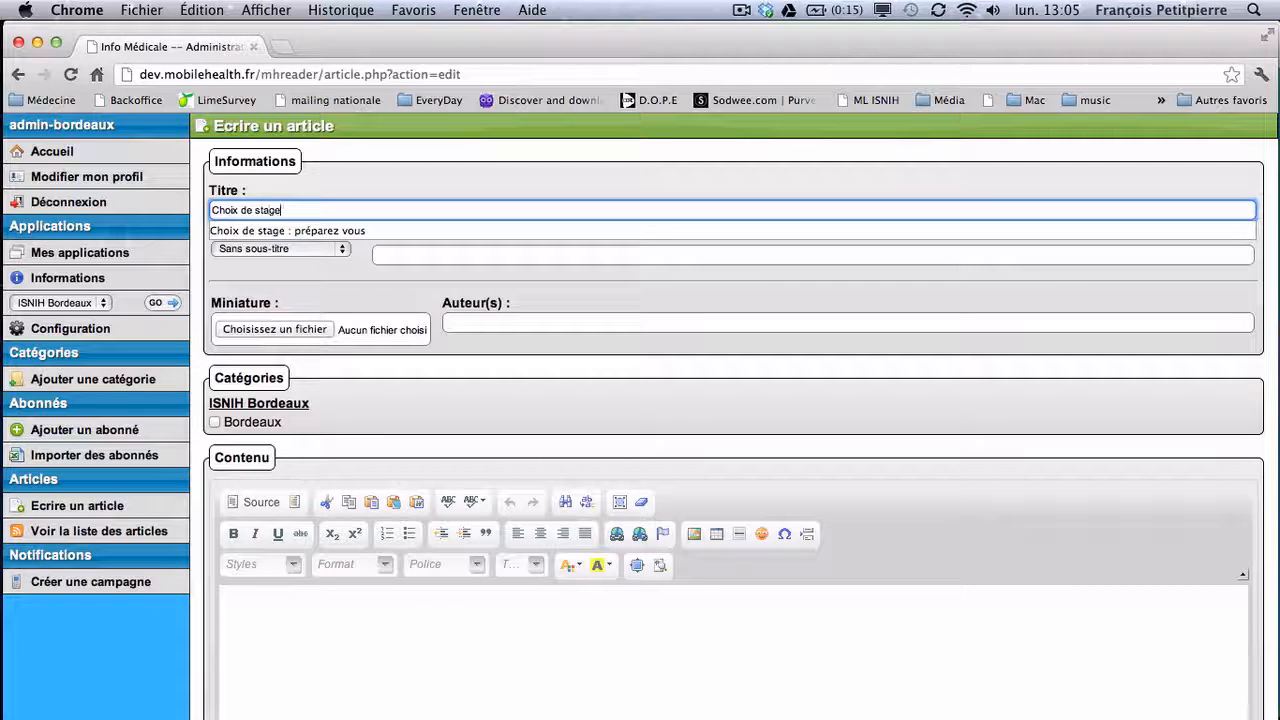
text(.)
key(Tab)
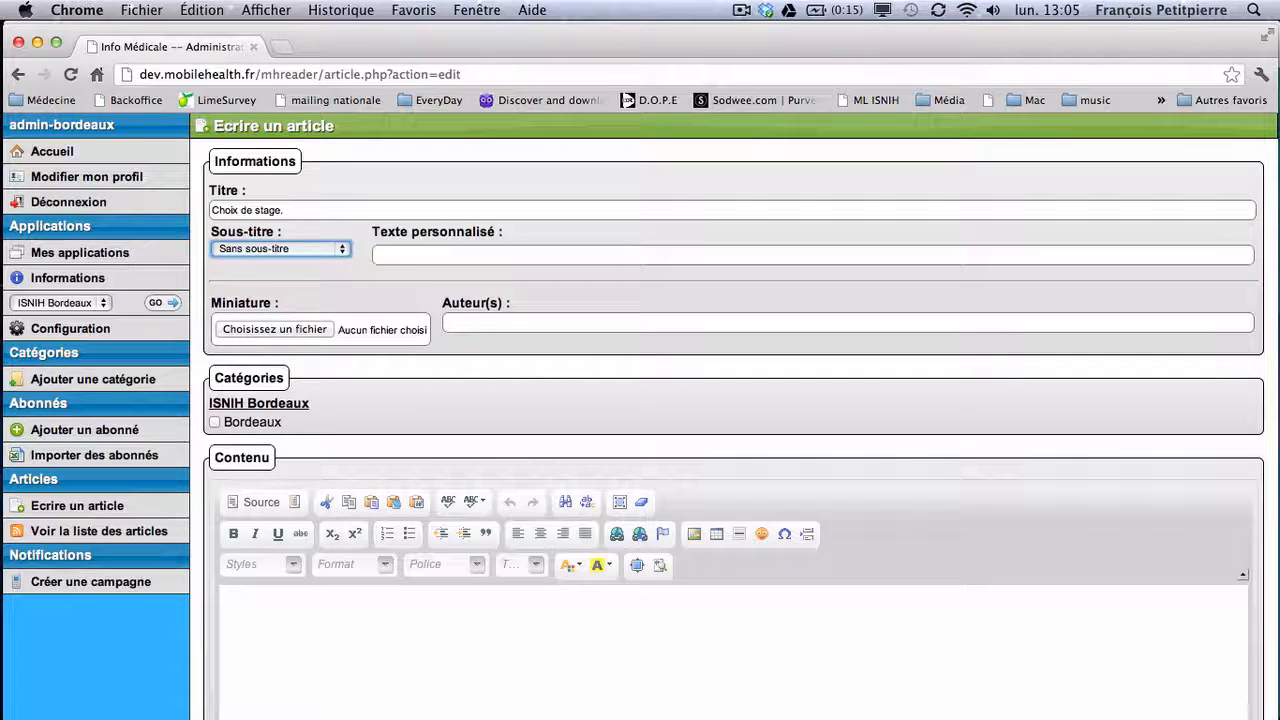
- Set the subtitle to Texte personnalisé with the text 'le 27 septembre'
click(283, 249)
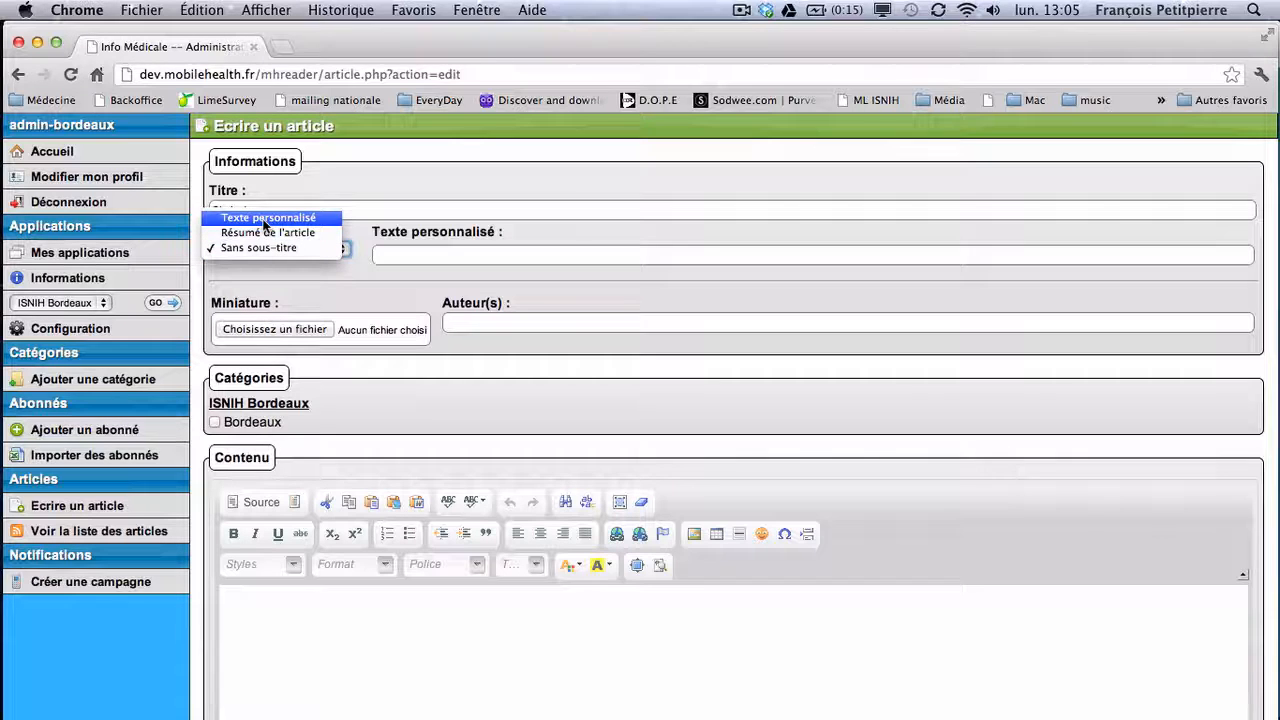
click(272, 288)
click(238, 245)
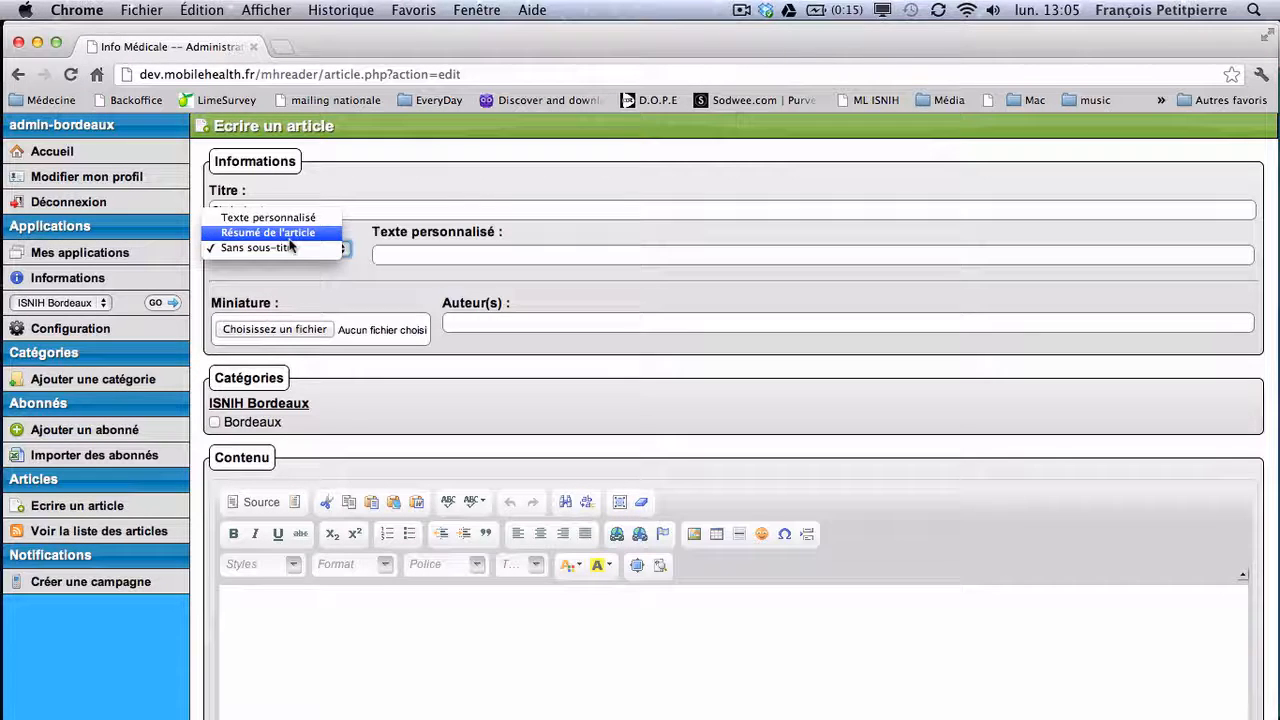
click(268, 217)
click(434, 252)
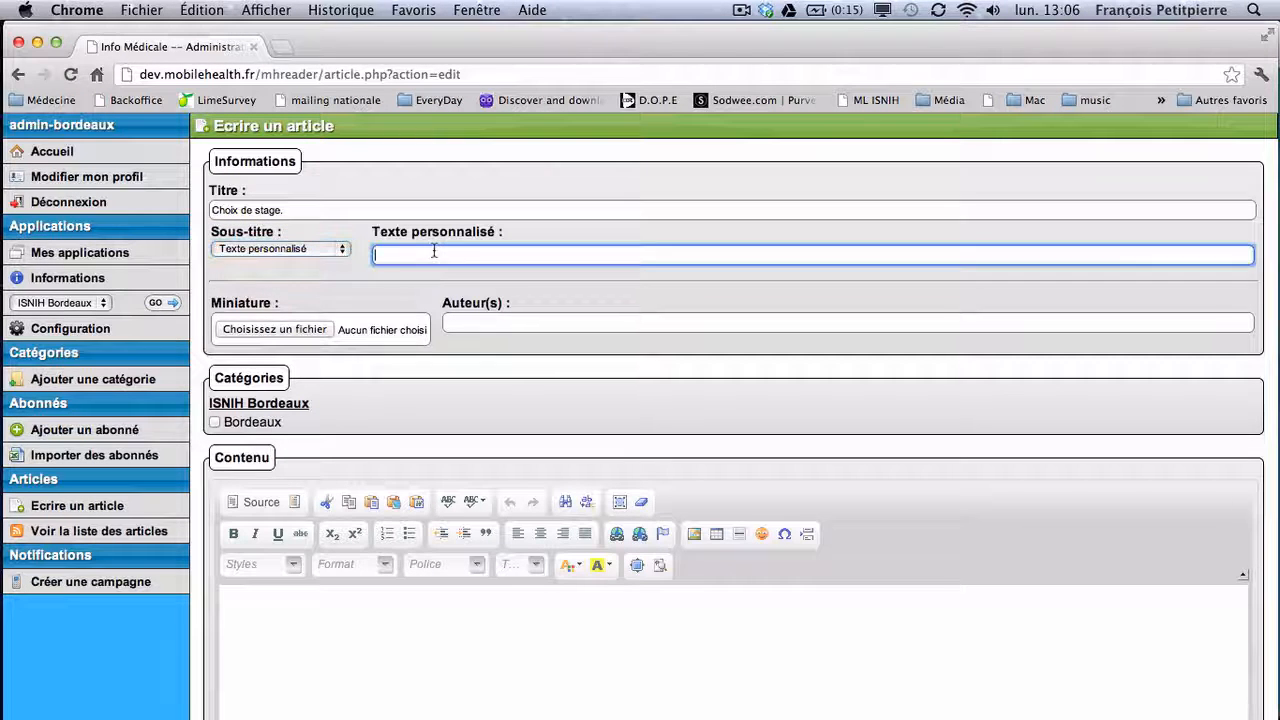
text(le 1)
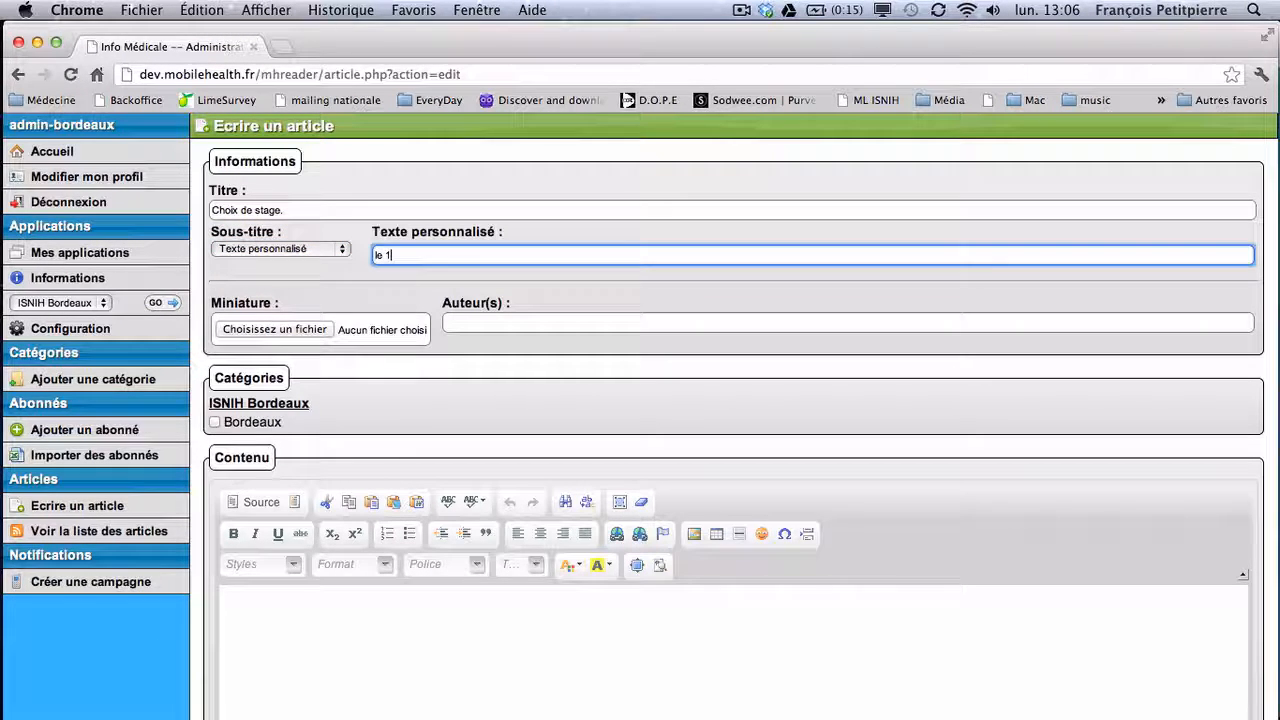
key(BackSpace)
text(27 sept)
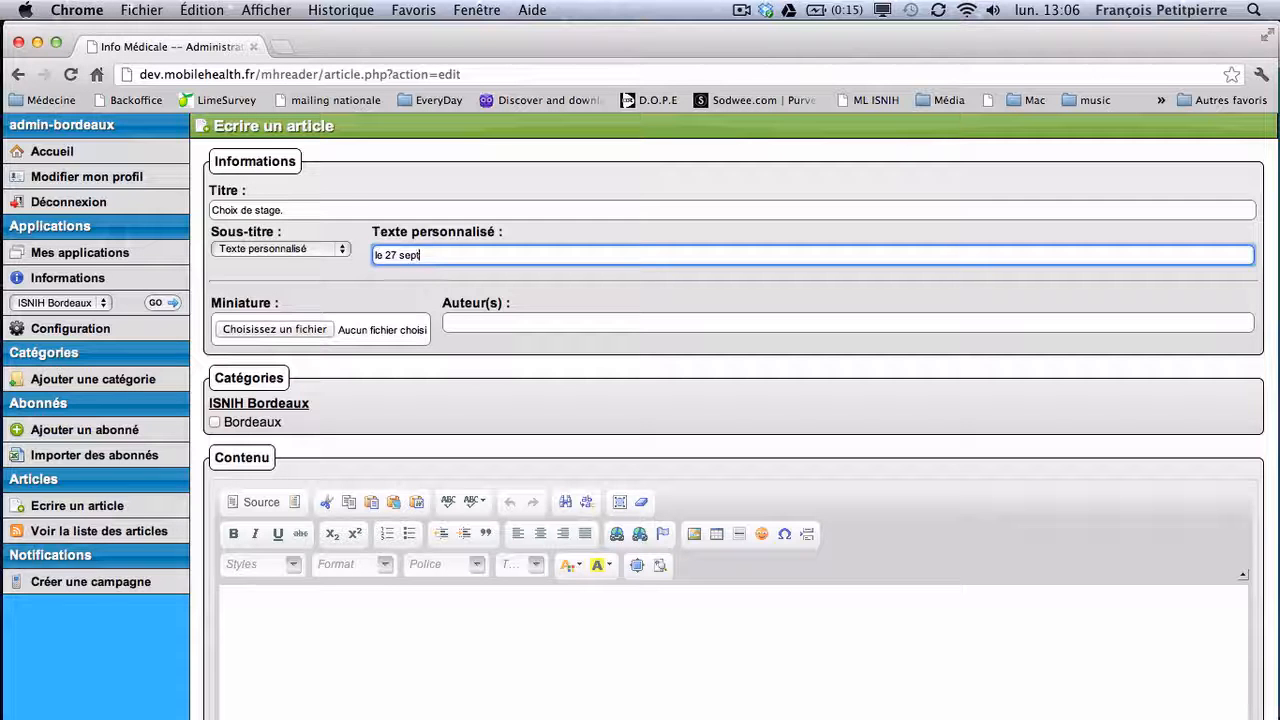
text(embre)
- Use logo.jpg as the article's thumbnail image
click(278, 330)
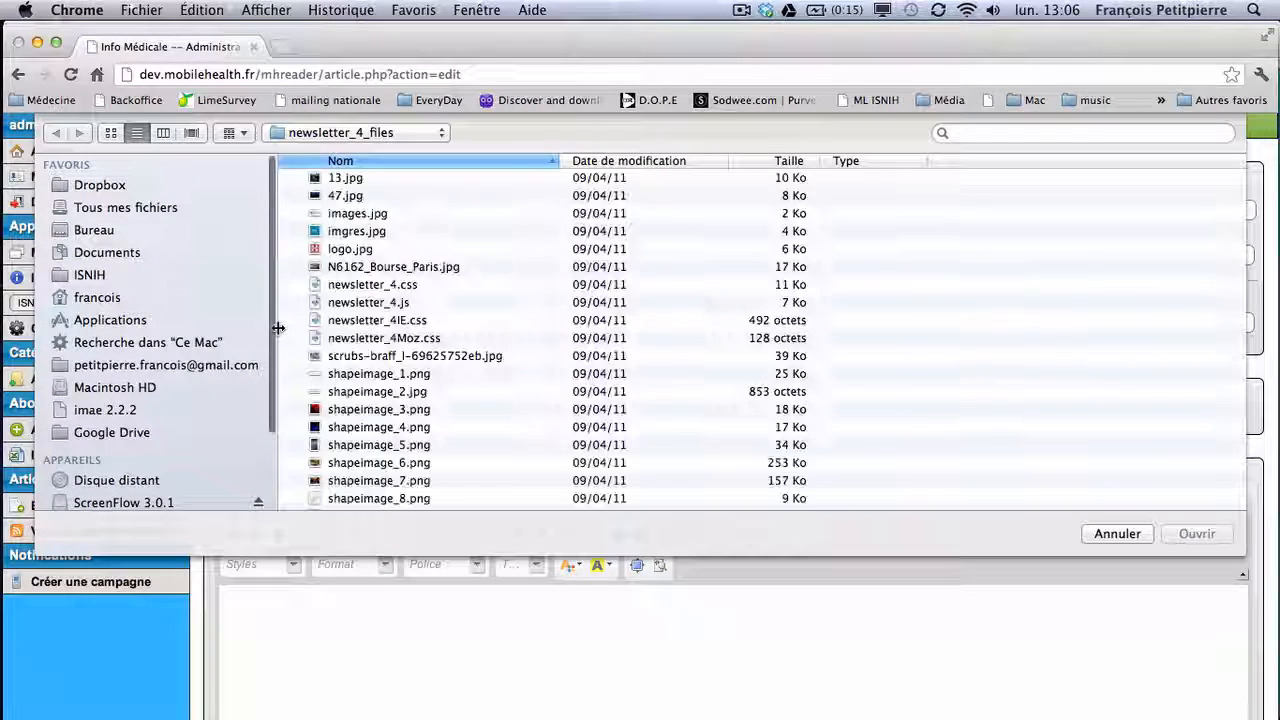
click(362, 249)
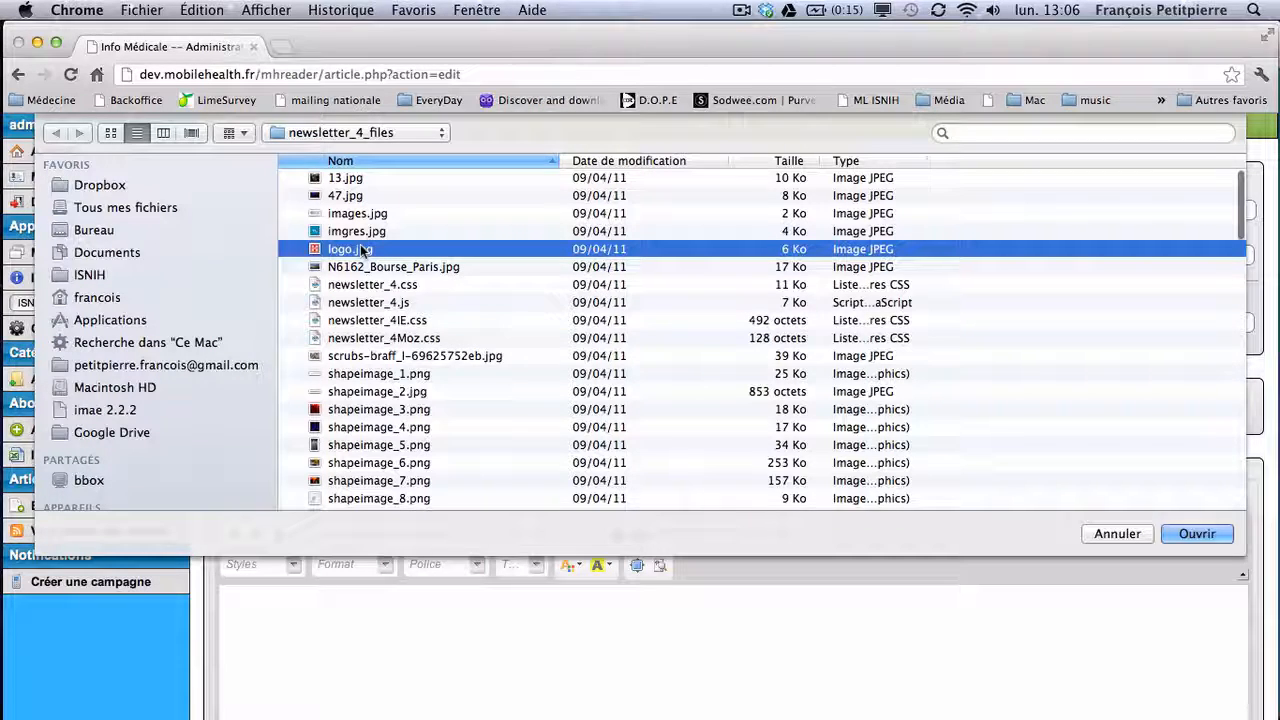
key(space)
key(space)
double_click(362, 249)
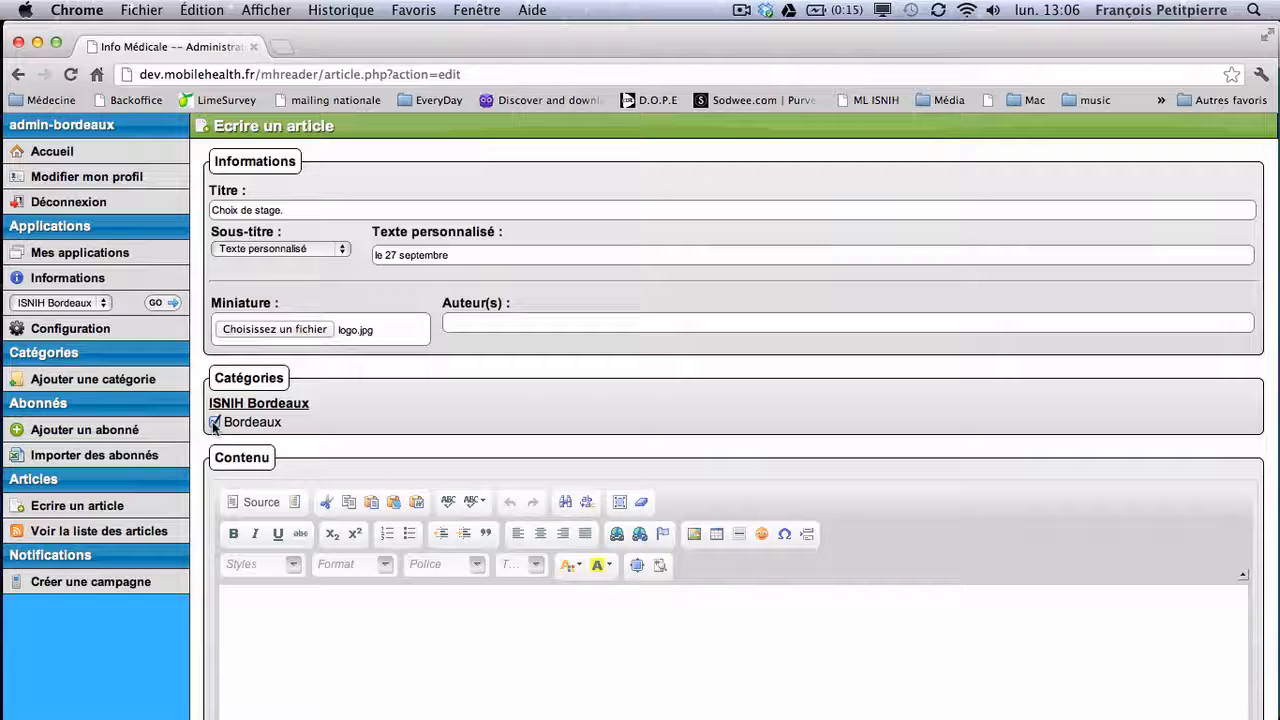
- Type the body reminder about the stage choices on 27 septembre at Xavier Arnozan
scroll(415, 410, down, 3)
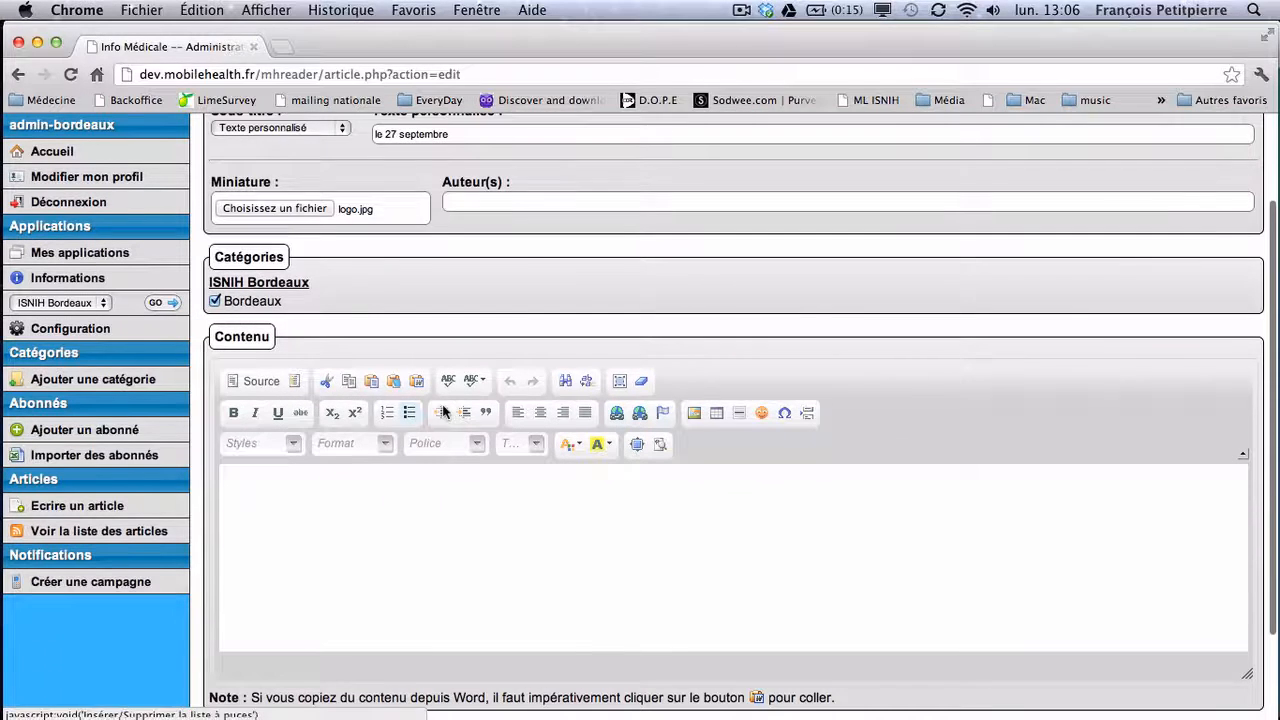
click(408, 531)
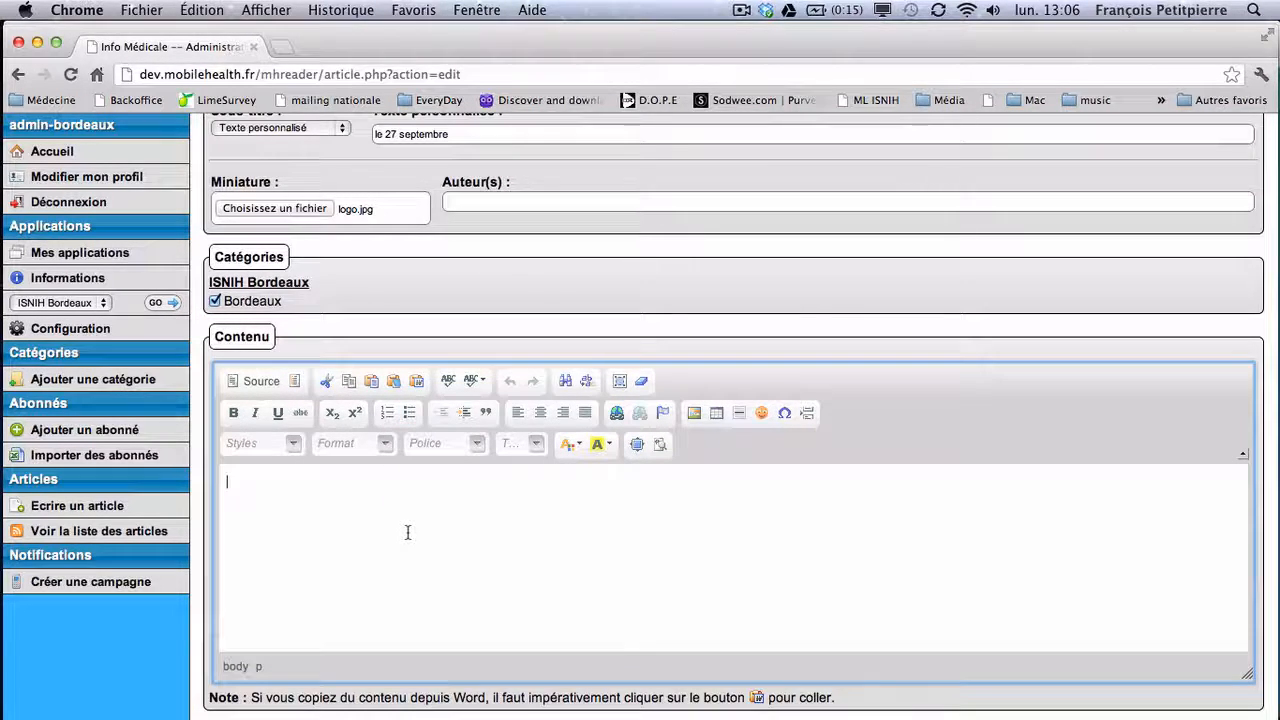
text(N)
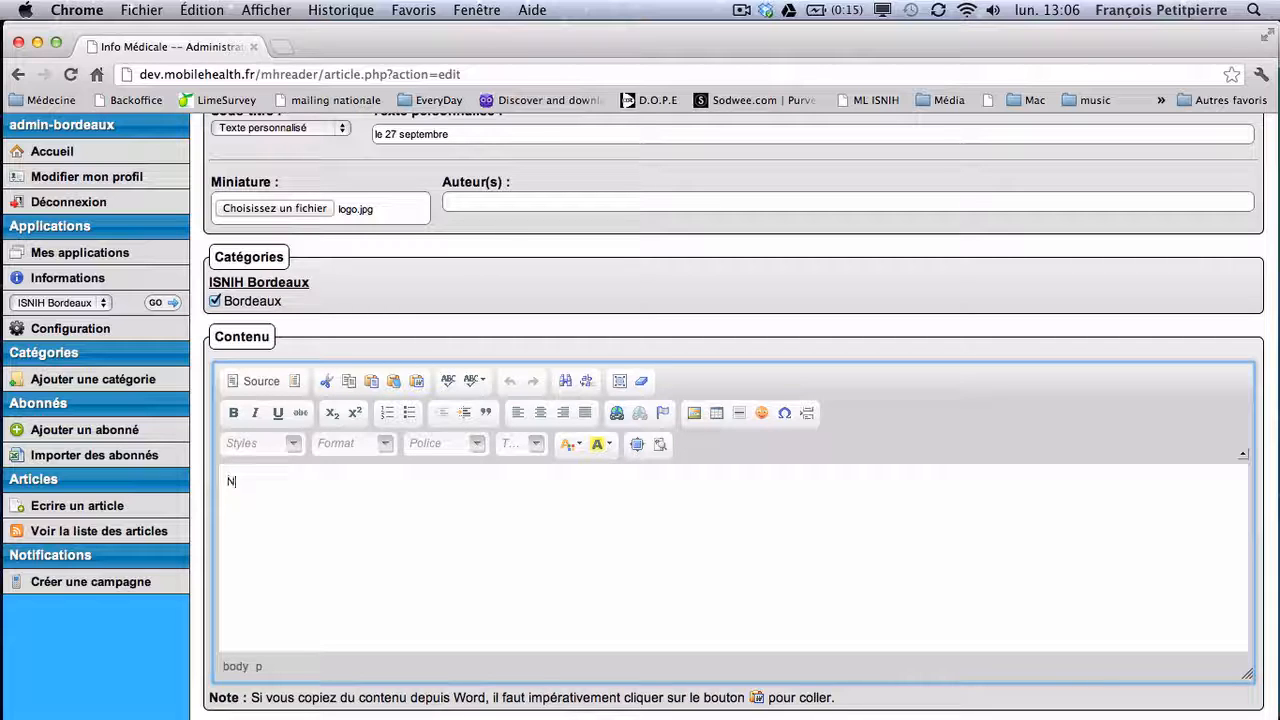
text('oubliez pas )
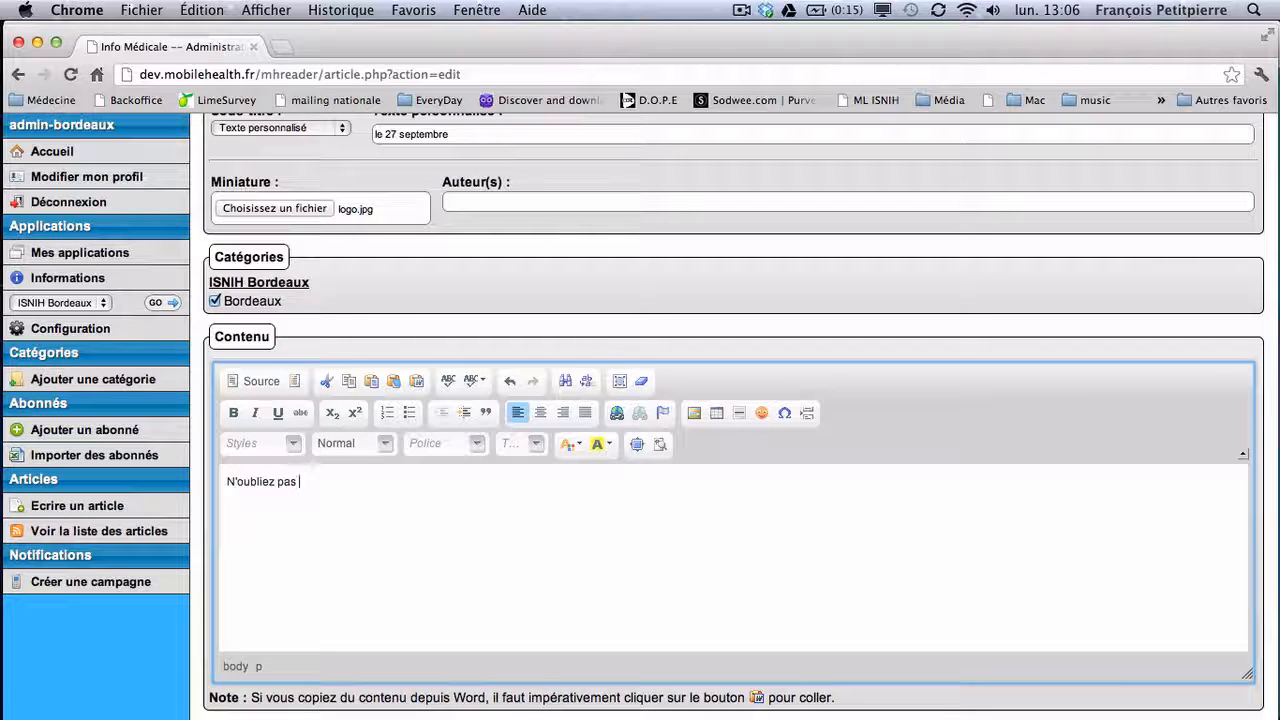
text(les choix de st)
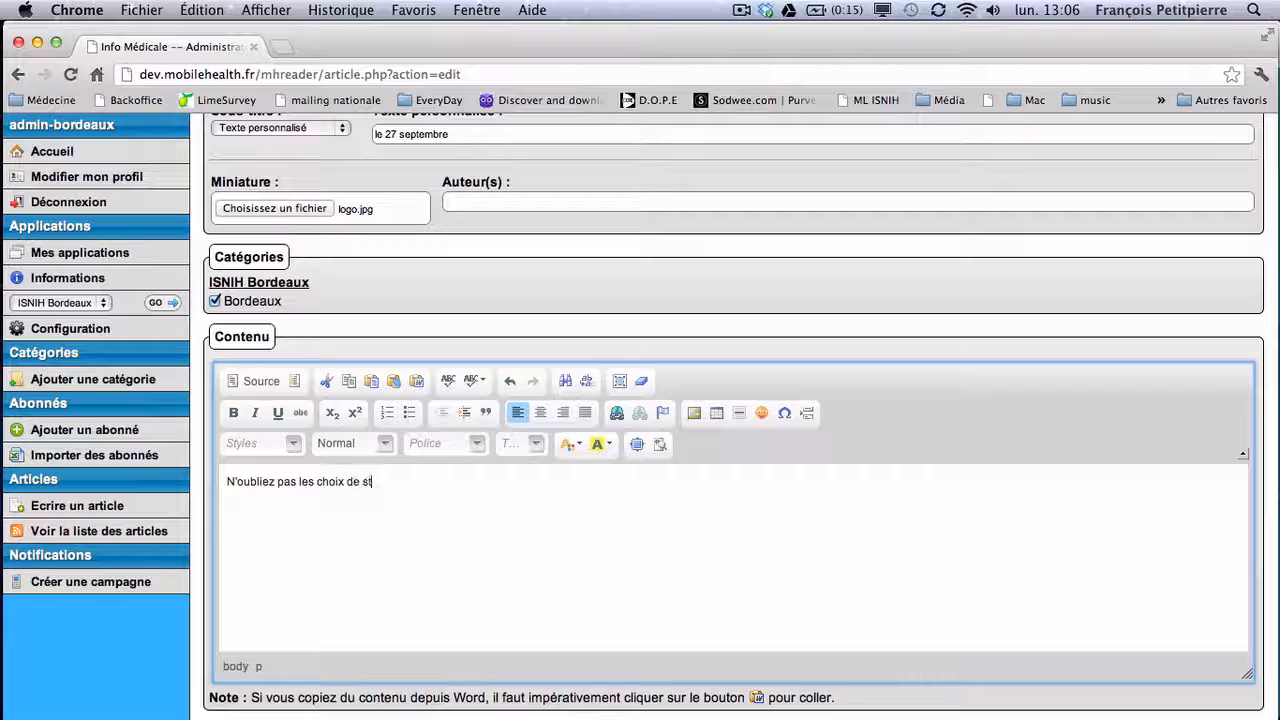
text(age le27 septmem)
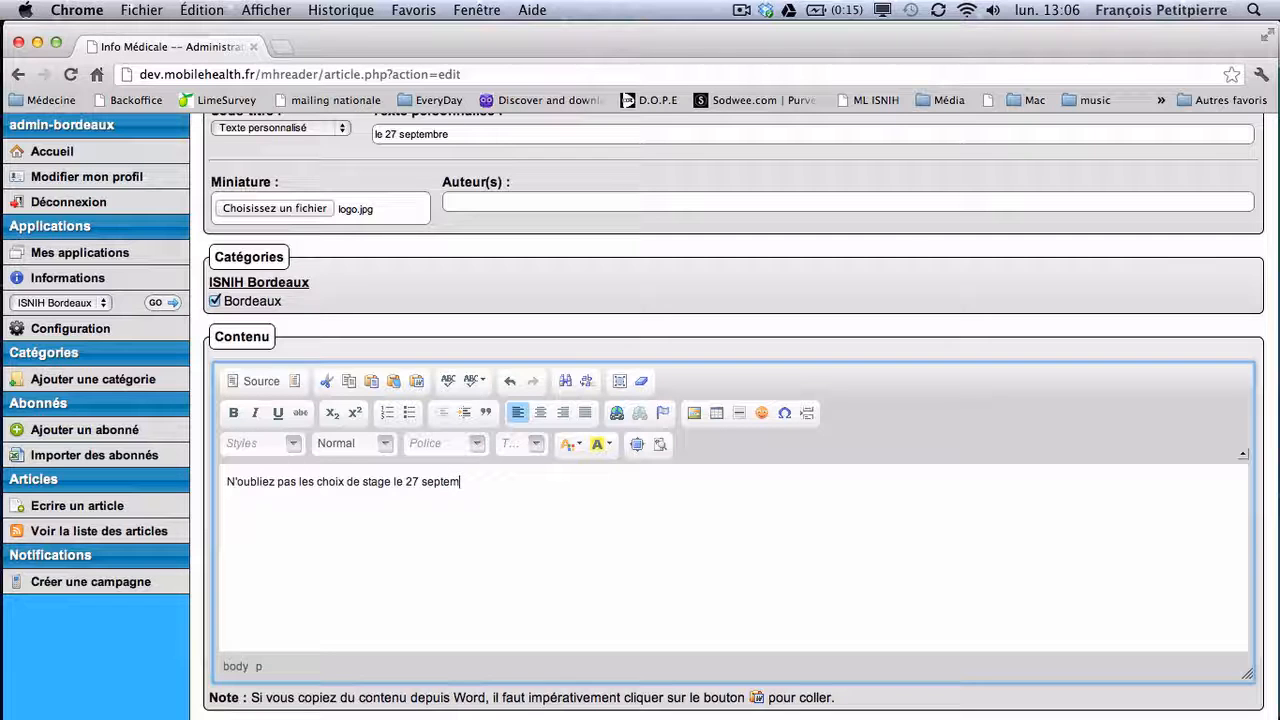
text(bre à X)
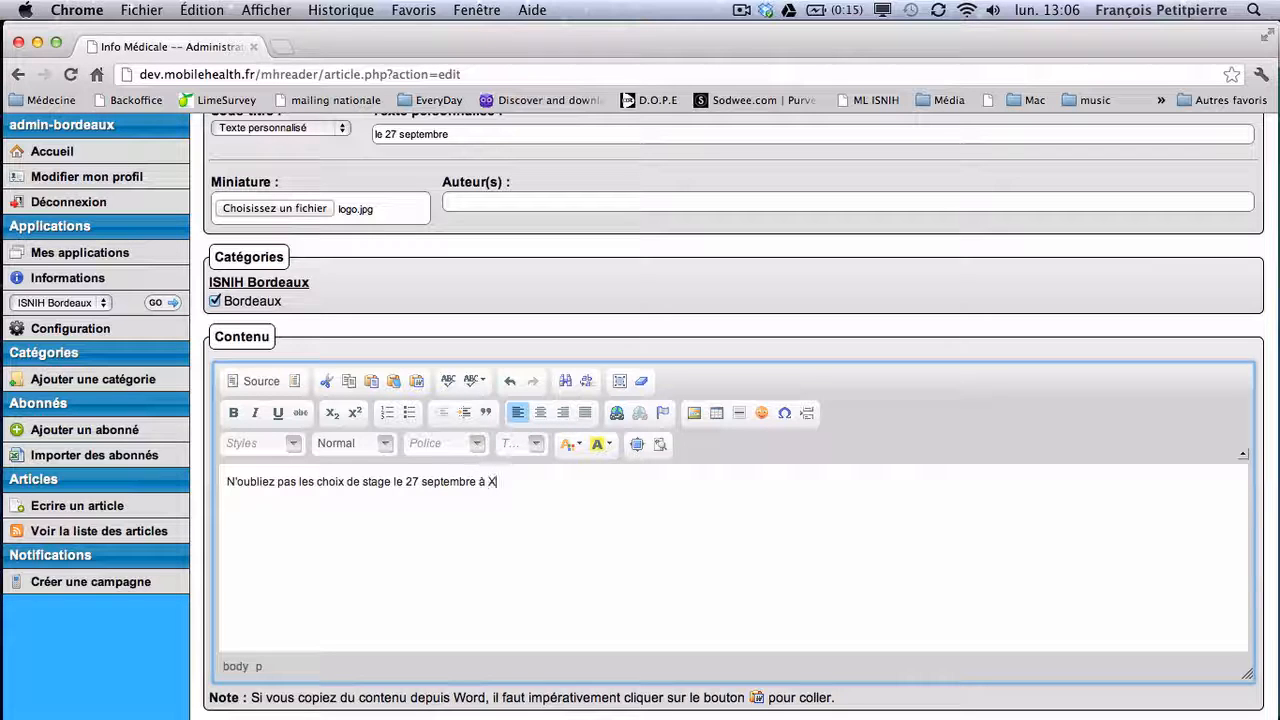
text(avier Arn)
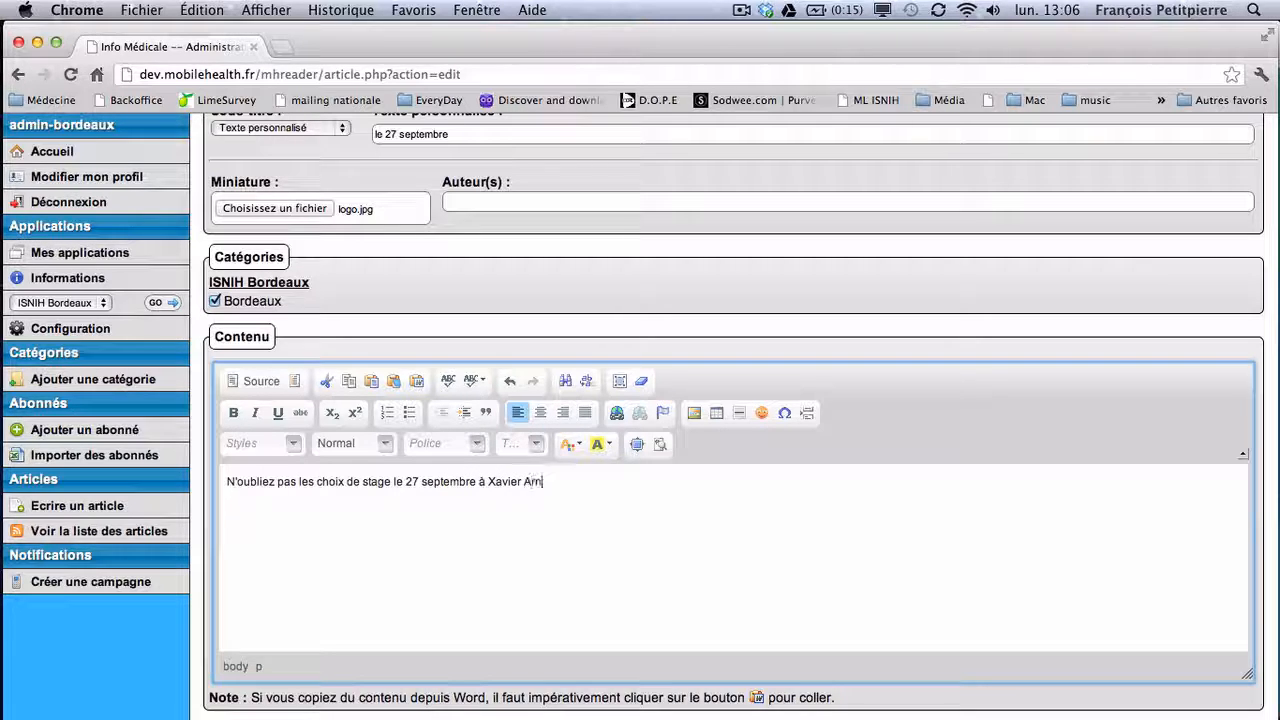
text(or)
key(BackSpace)
text(a)
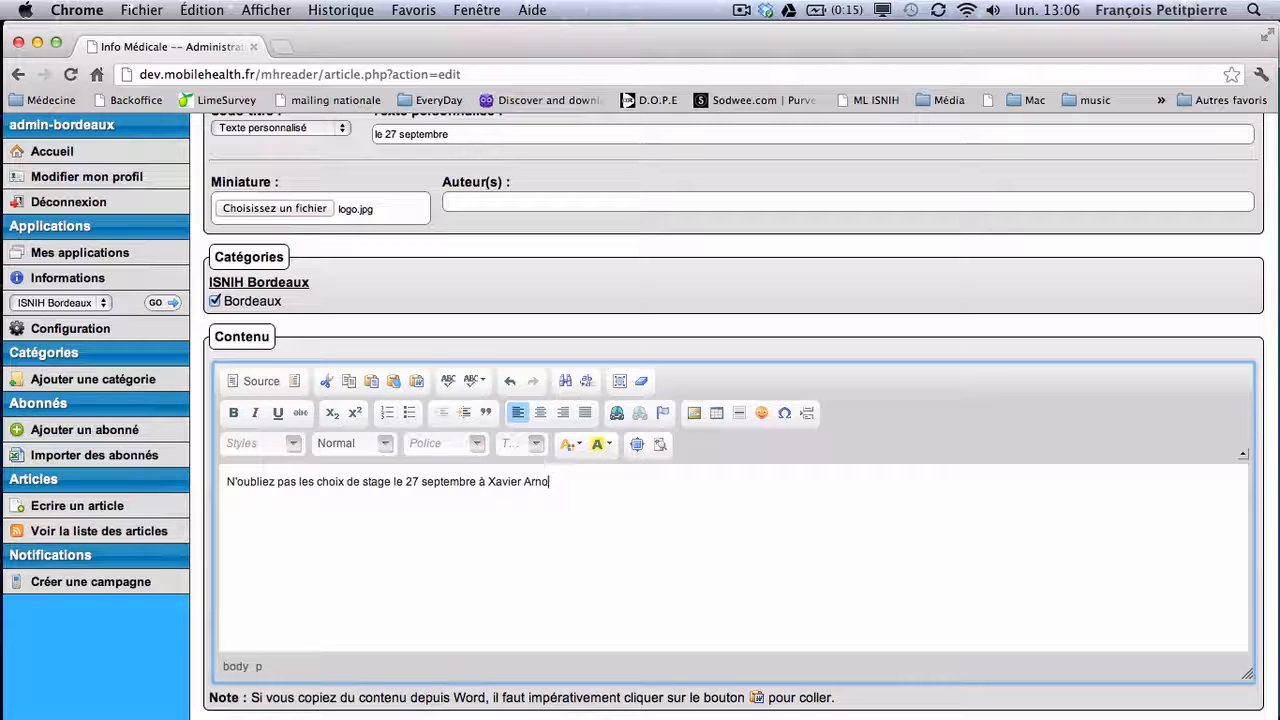
text(zan)
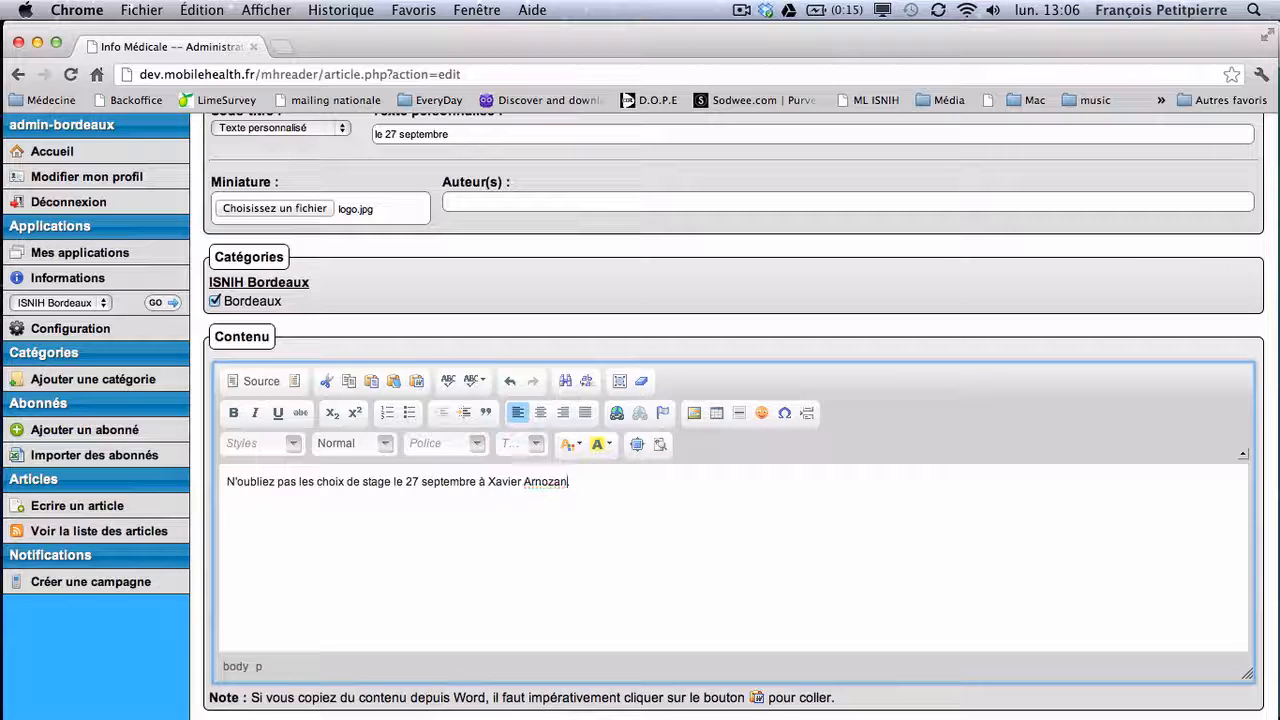
text( à 10h.)
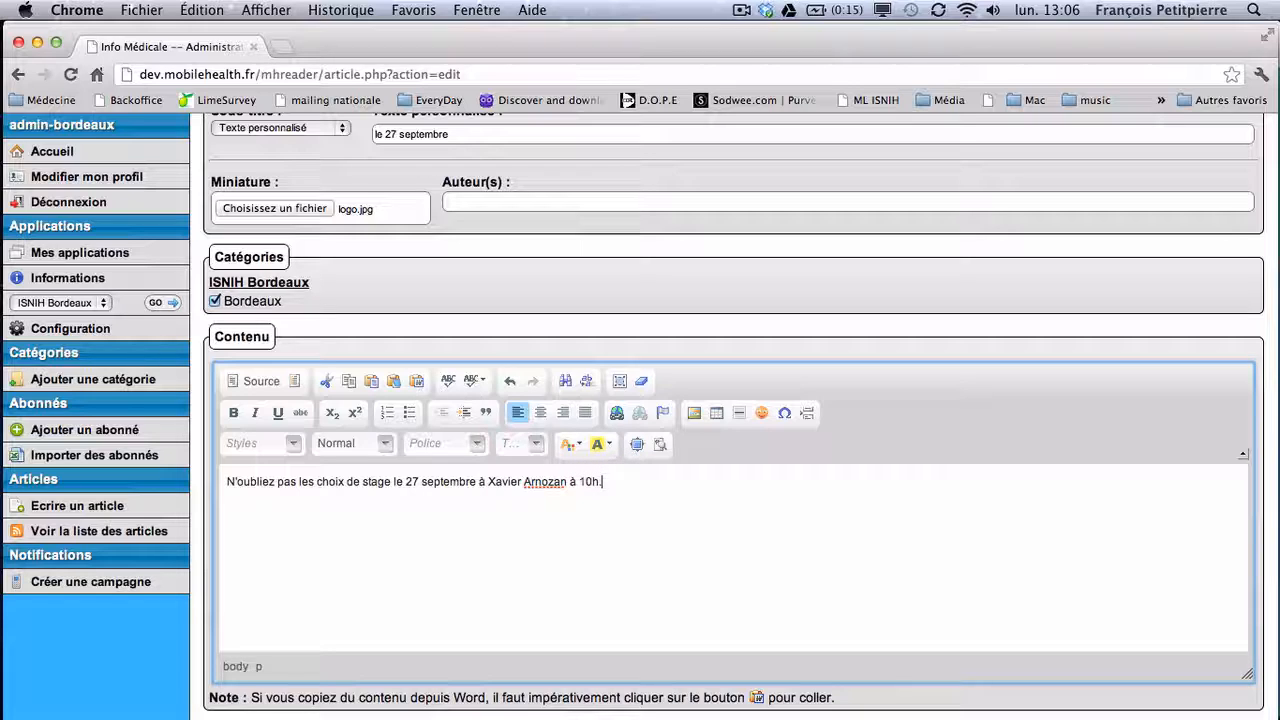
key(Return)
- Add a 'L'AIHB présente :' line above the reminder and select it
key(Return)
click(225, 474)
key(Return)
key(Return)
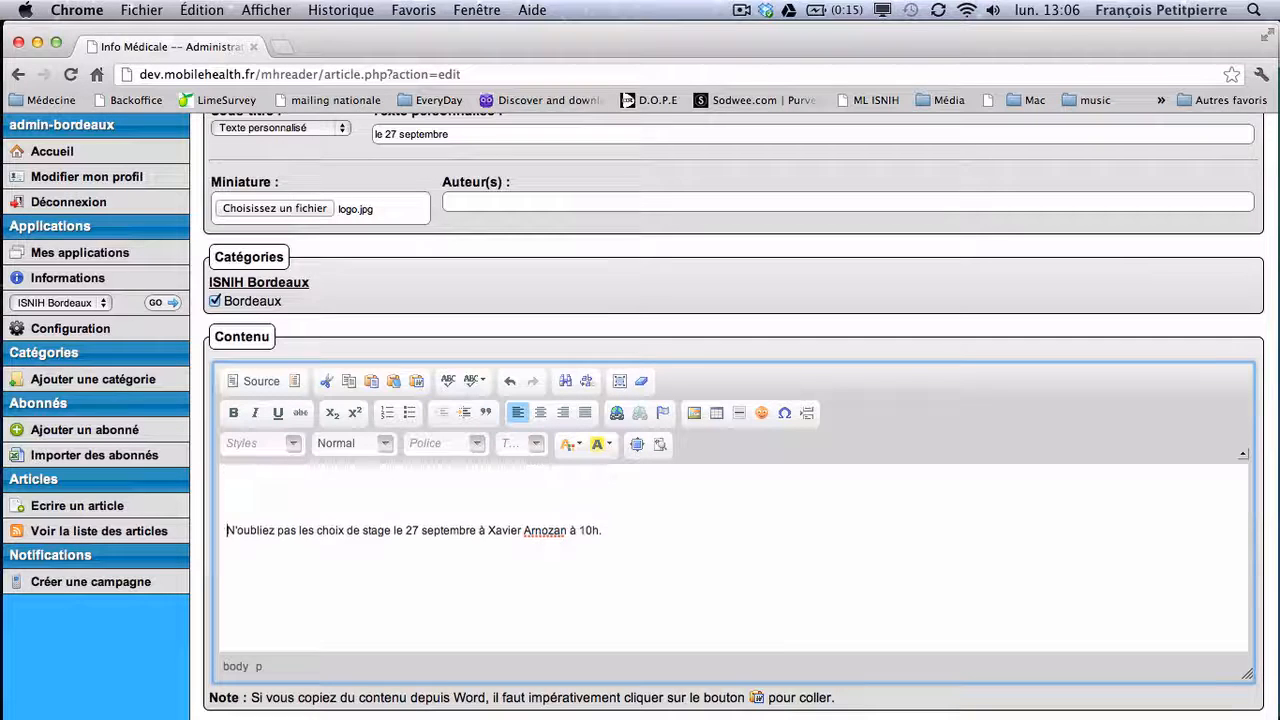
key(Up)
key(Up)
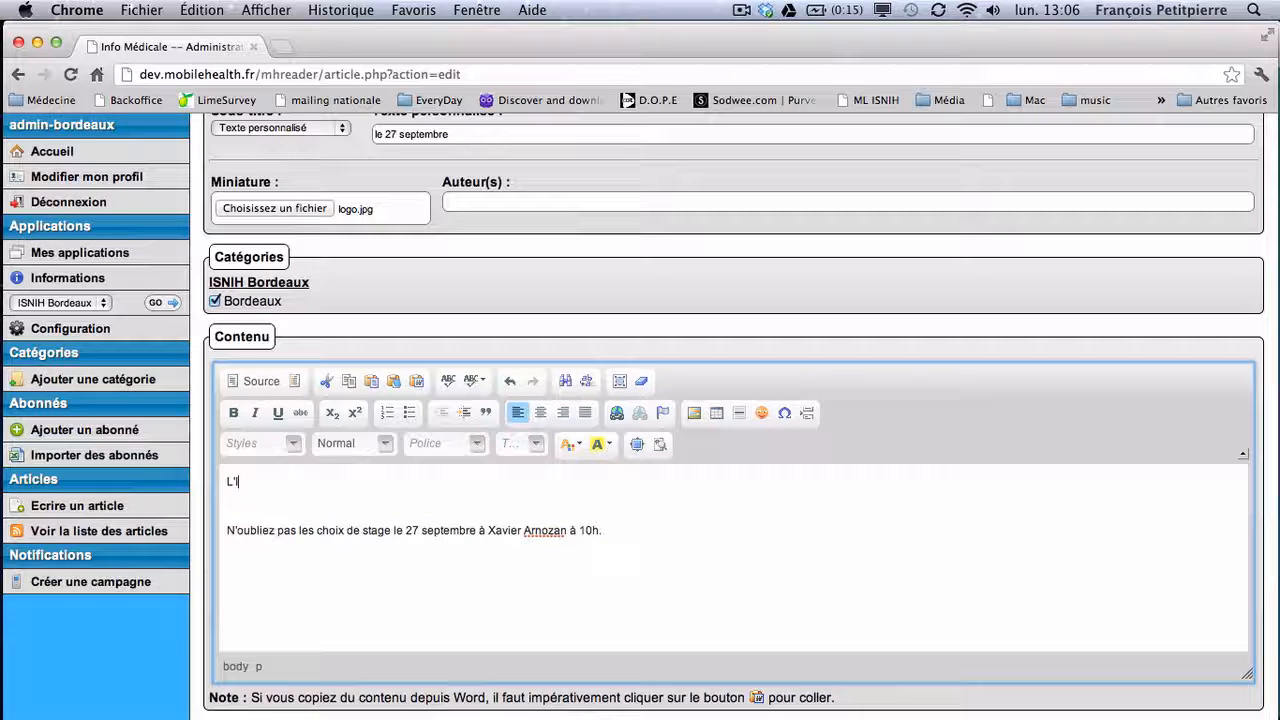
text(L'AIHB présente :)
key(super+shift+Left)
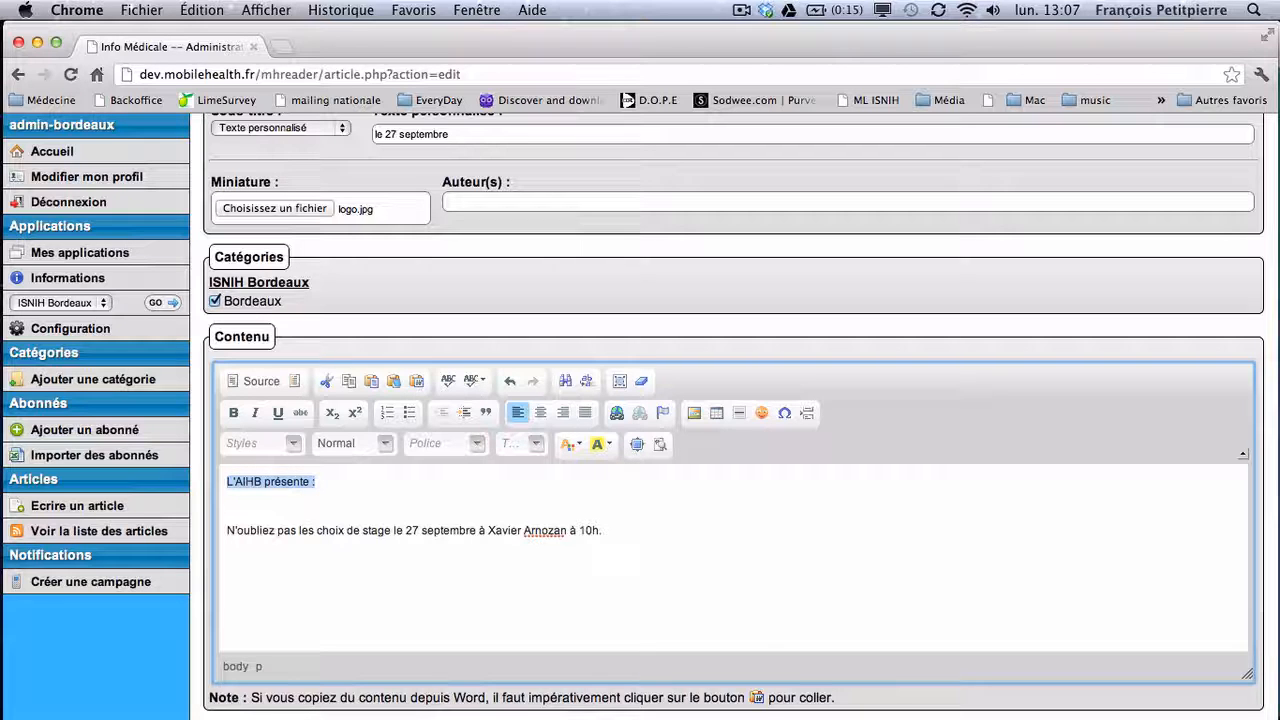
- Make the 'L'AIHB présente :' heading centred, bold, Courier New at size 16
click(538, 413)
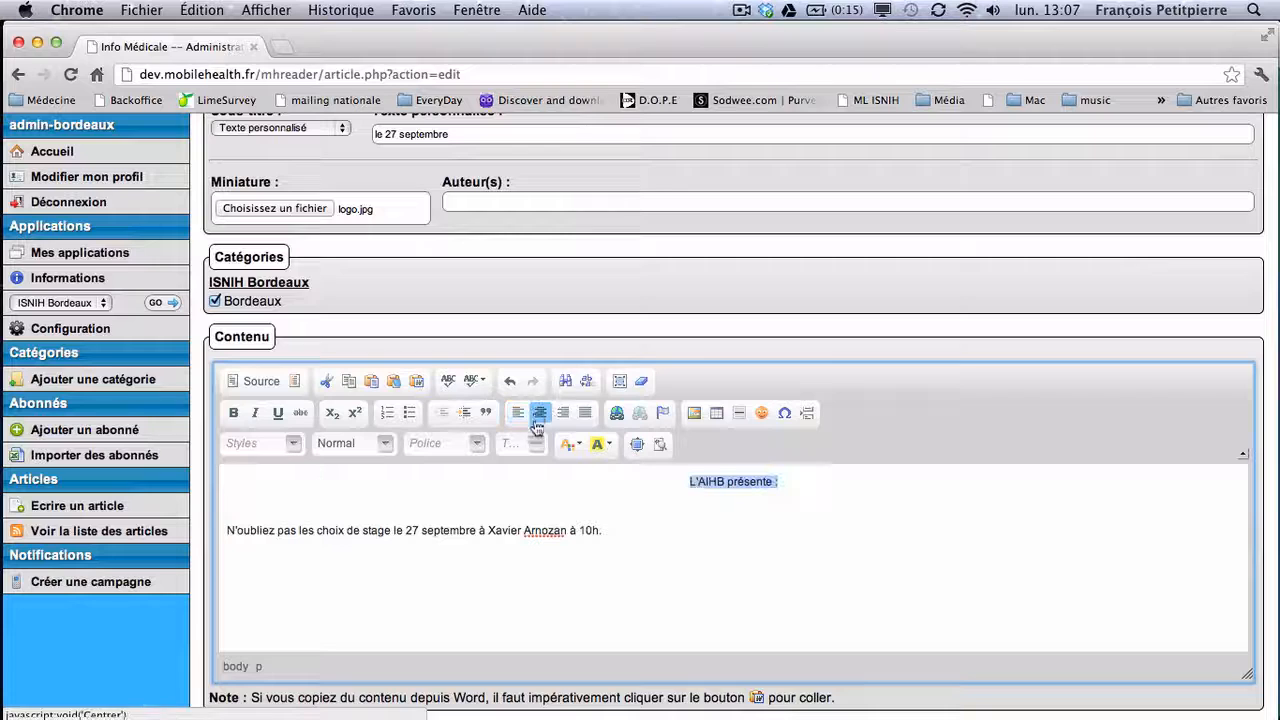
click(476, 445)
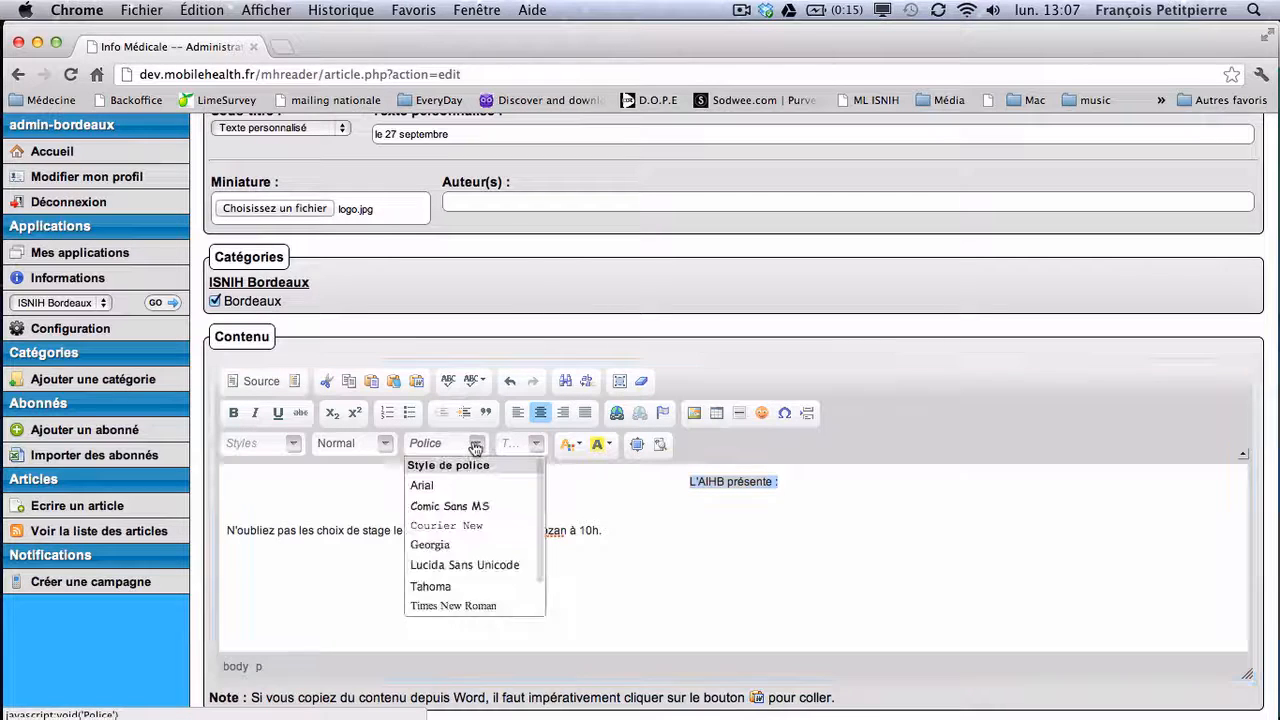
click(457, 524)
click(530, 446)
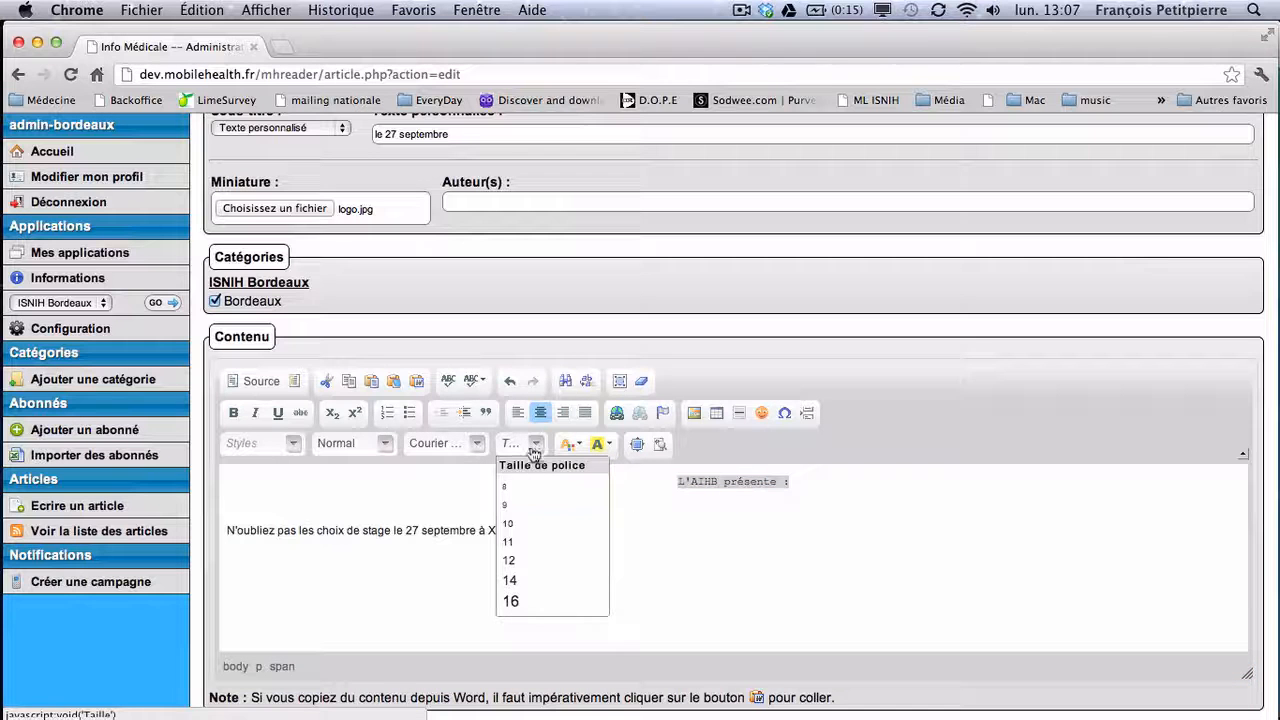
click(514, 584)
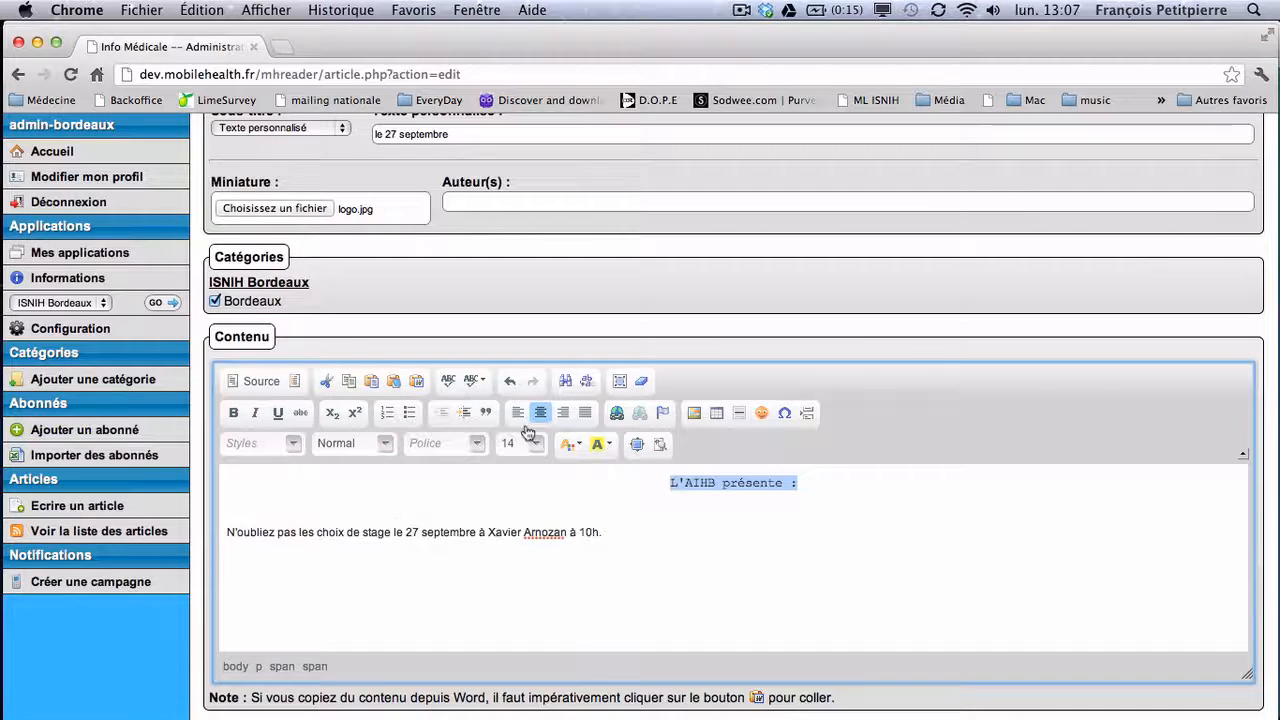
click(522, 445)
click(538, 603)
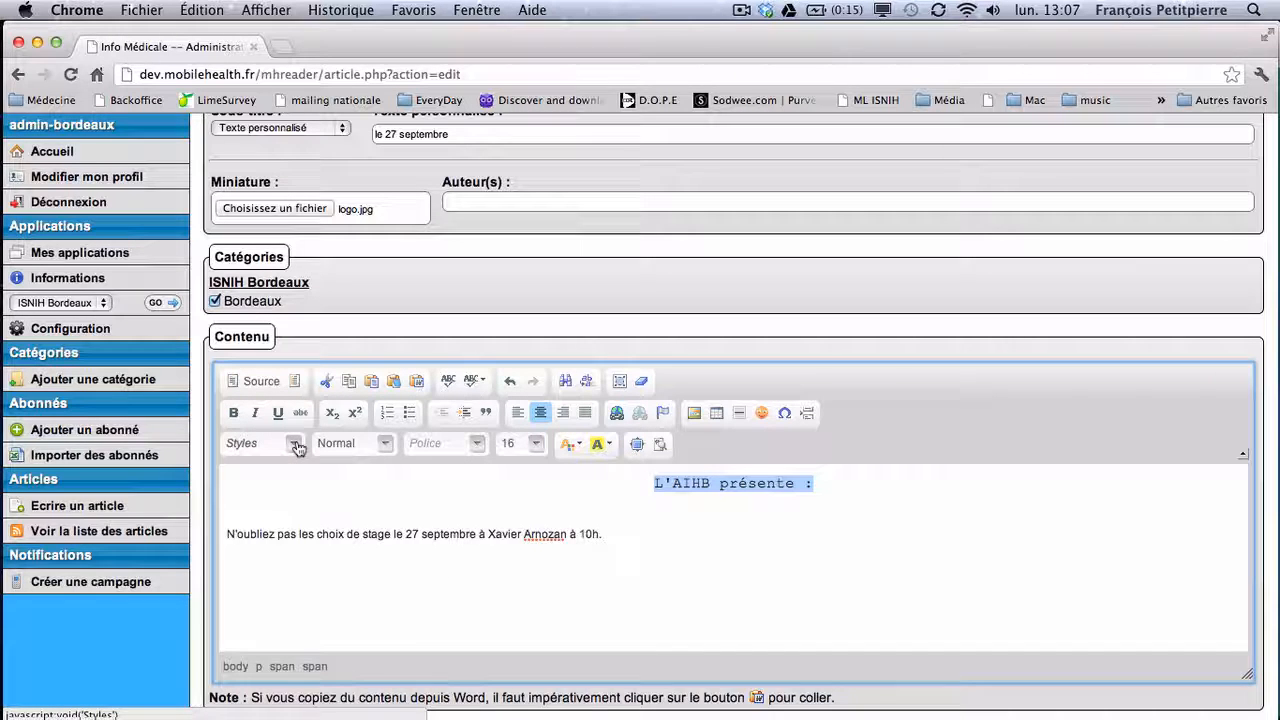
click(233, 412)
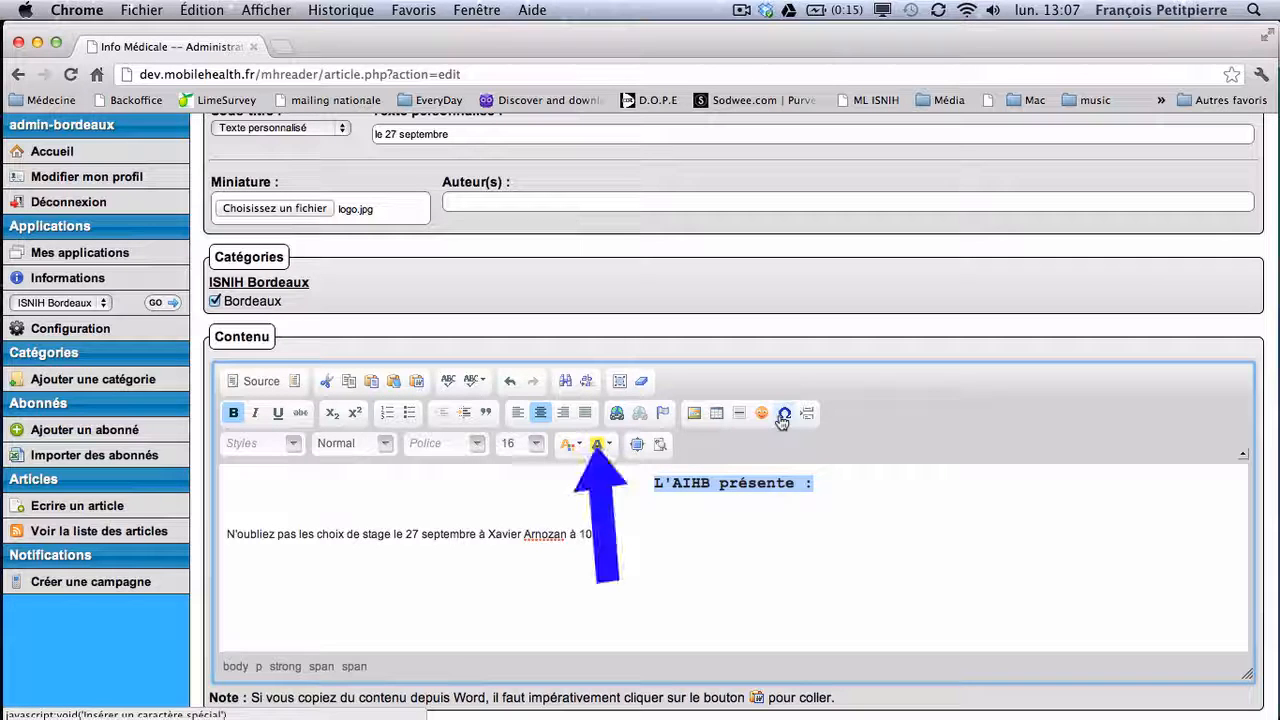
click(617, 414)
text(www)
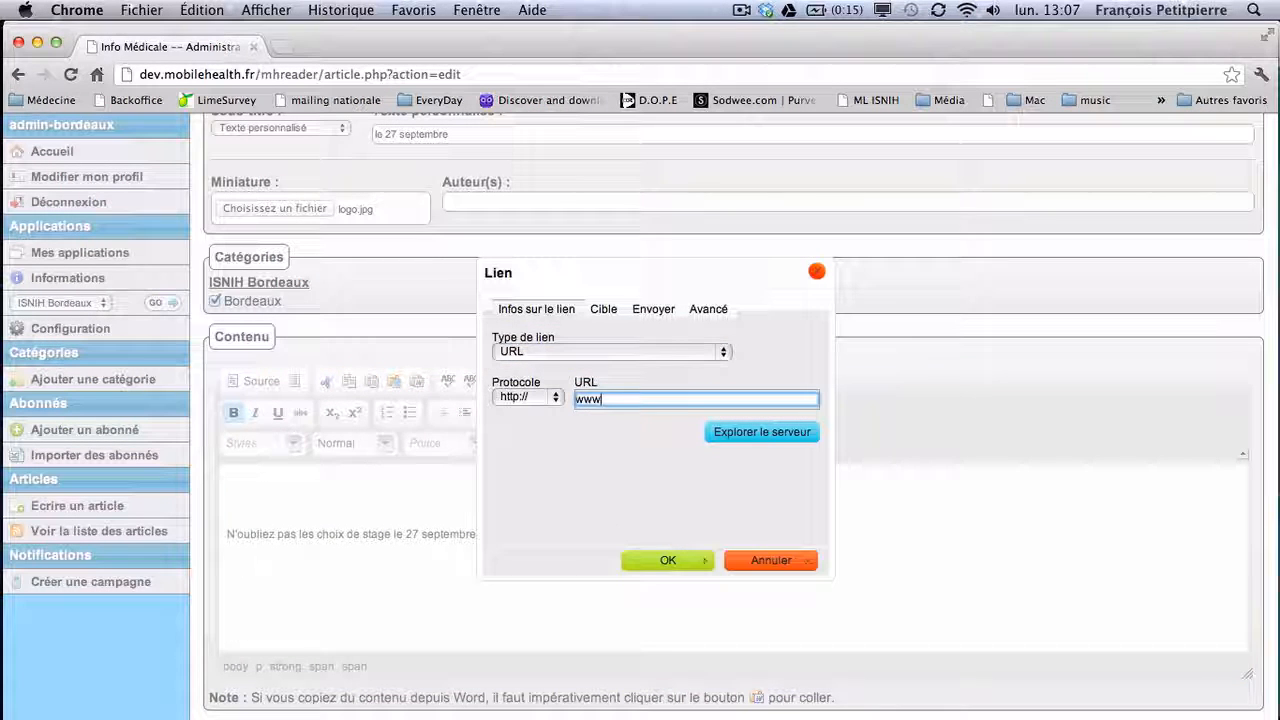
text(.aihb.org)
click(662, 560)
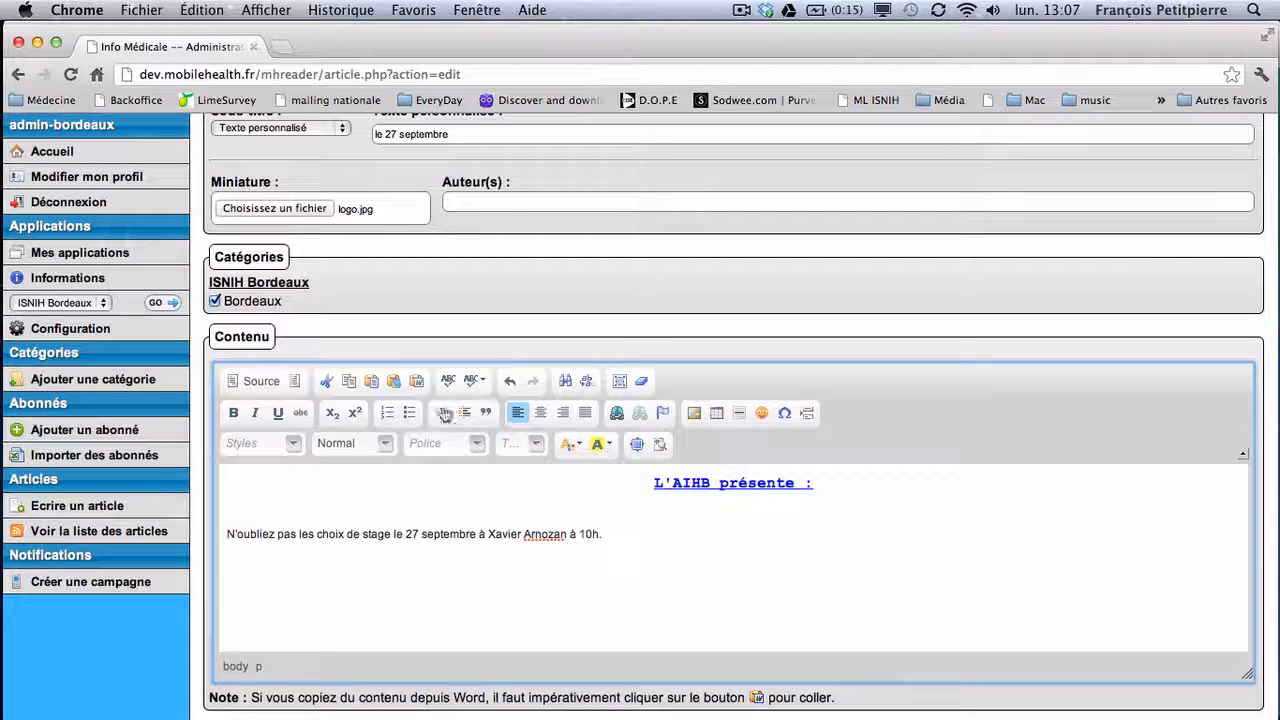
- Bring up the image properties dialog, viewing its upload and size options
click(693, 413)
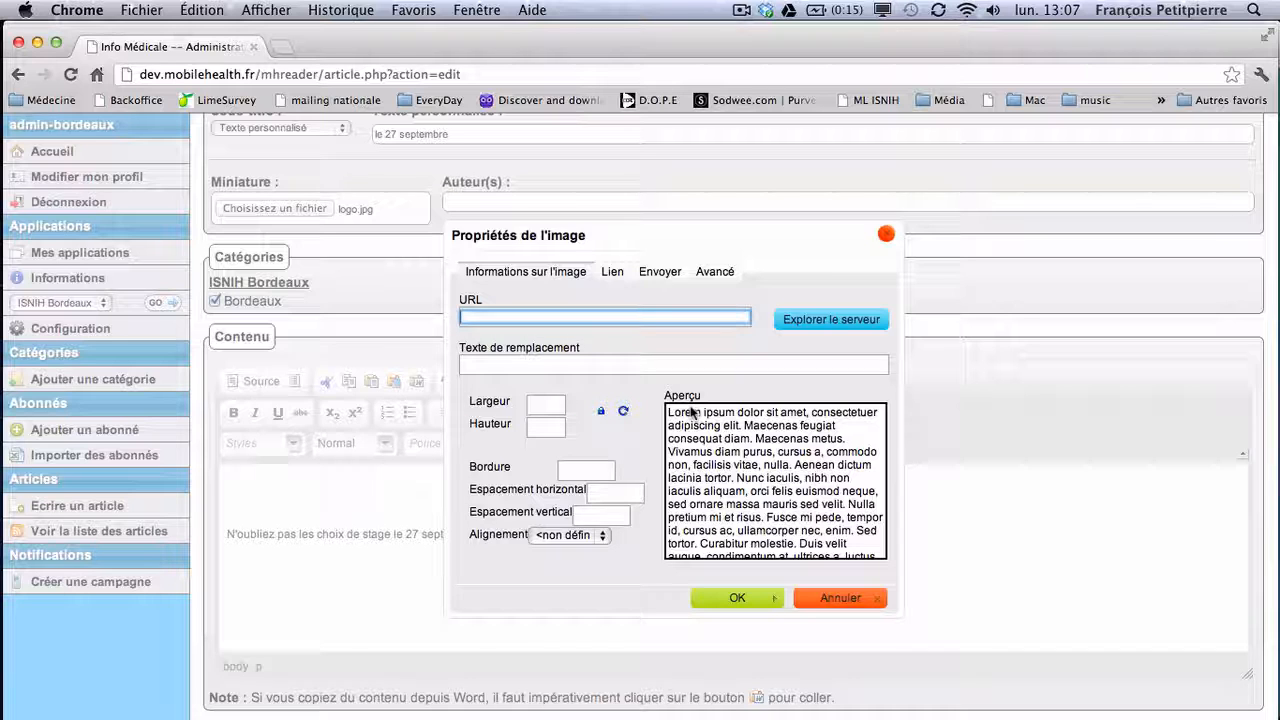
click(662, 276)
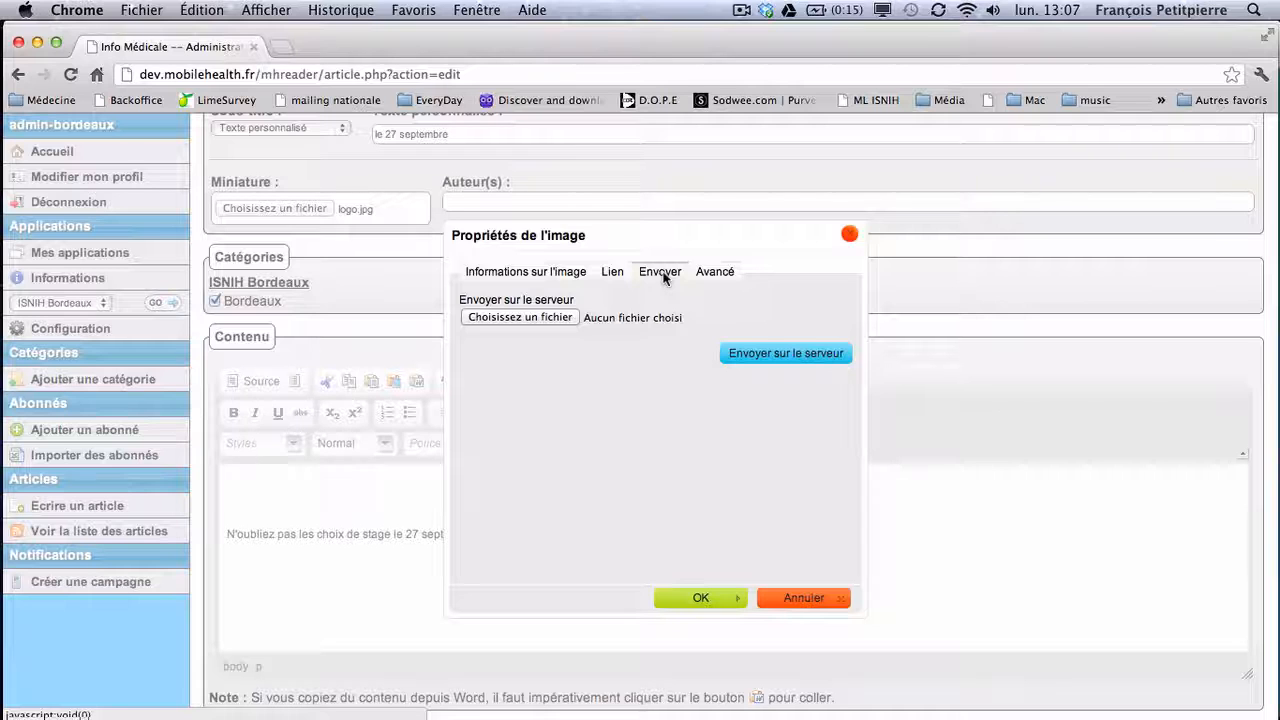
click(533, 272)
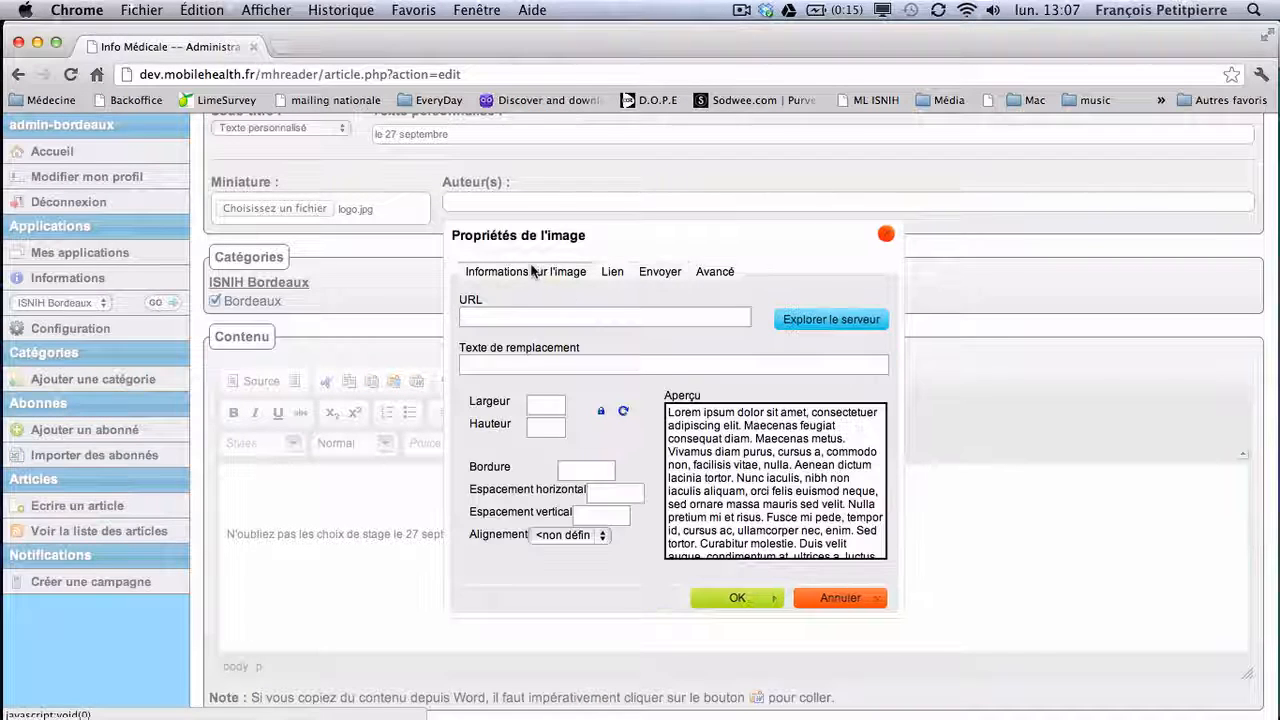
- Google 'xavier arnozan', open the full-size hospital photo and copy its web address
click(282, 50)
text(xav)
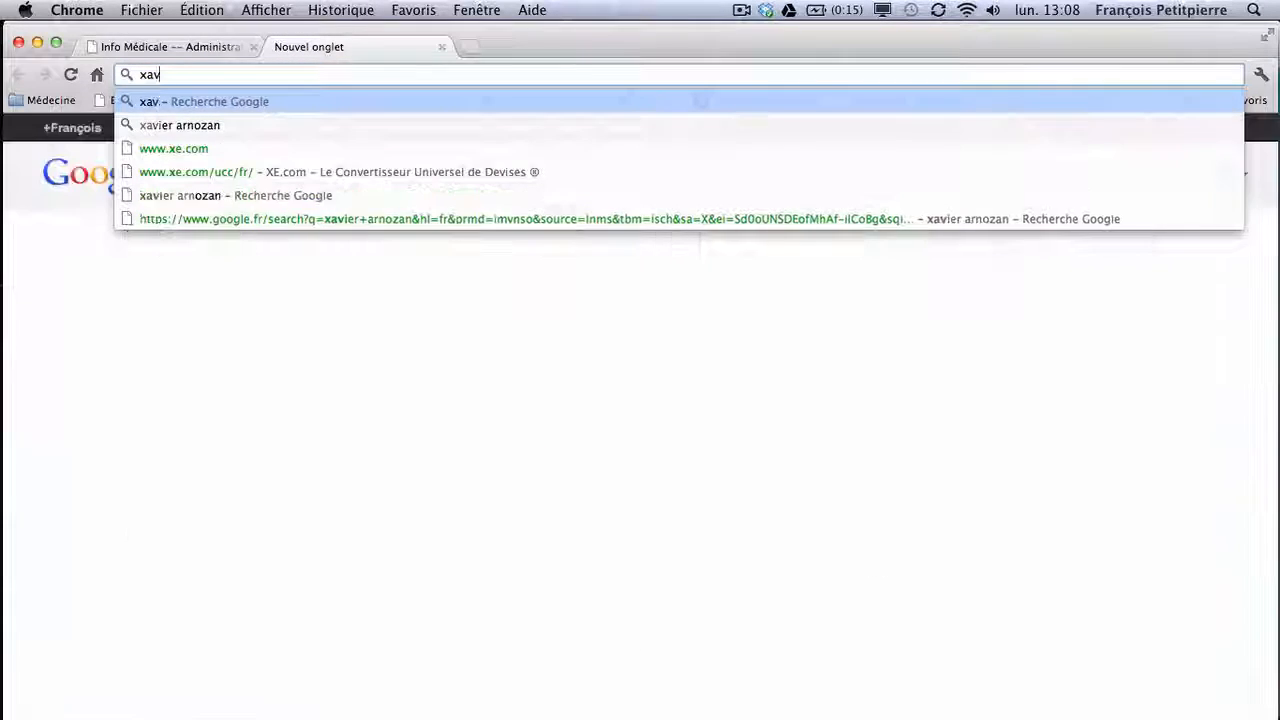
text(ier arnozan)
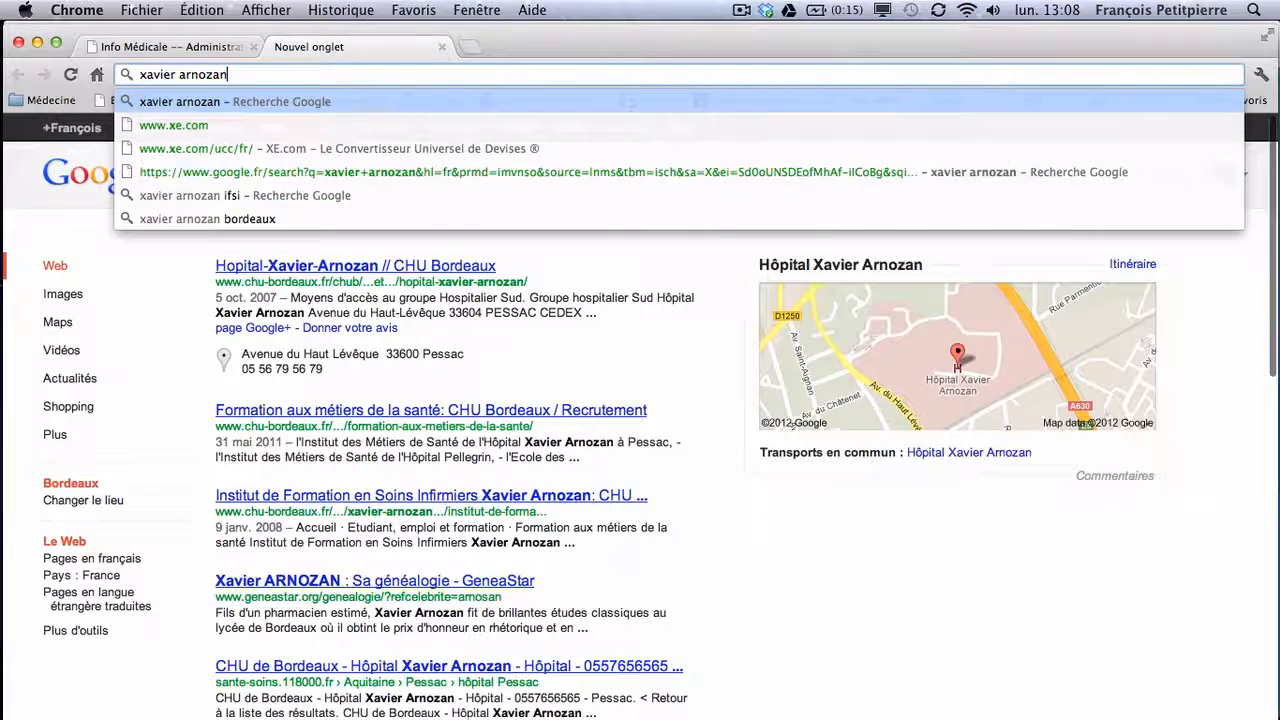
key(Return)
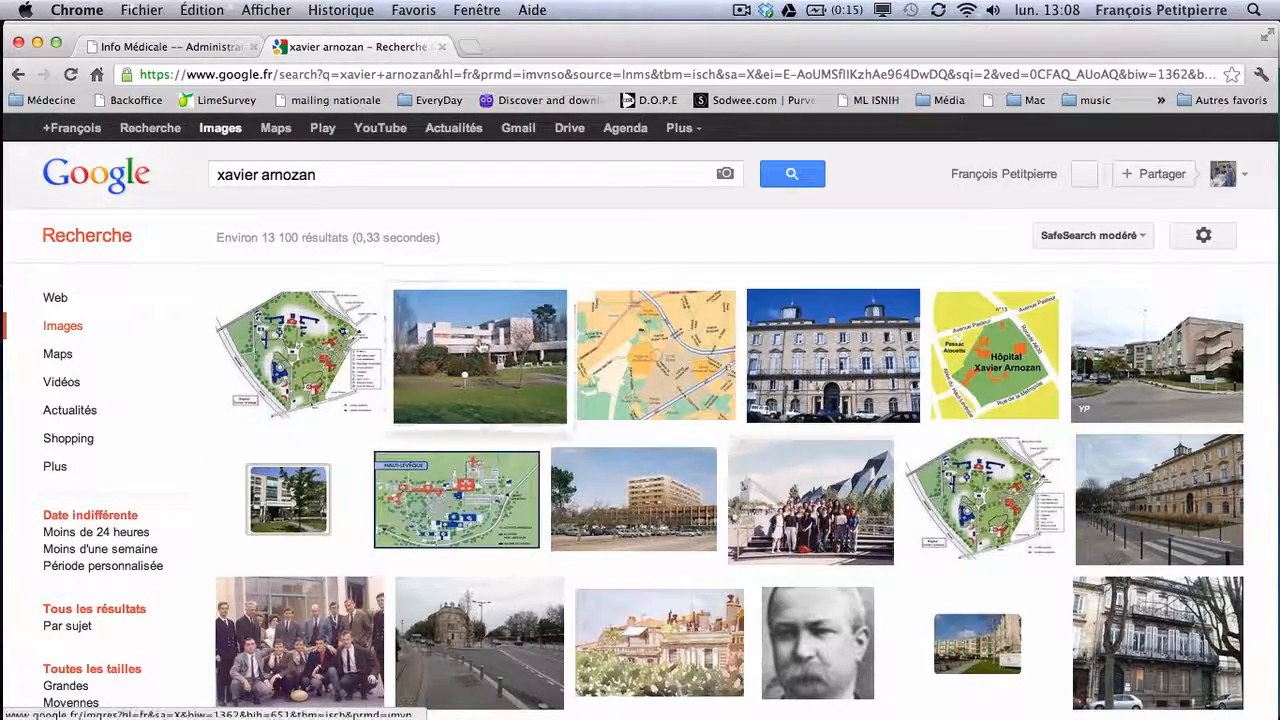
click(481, 346)
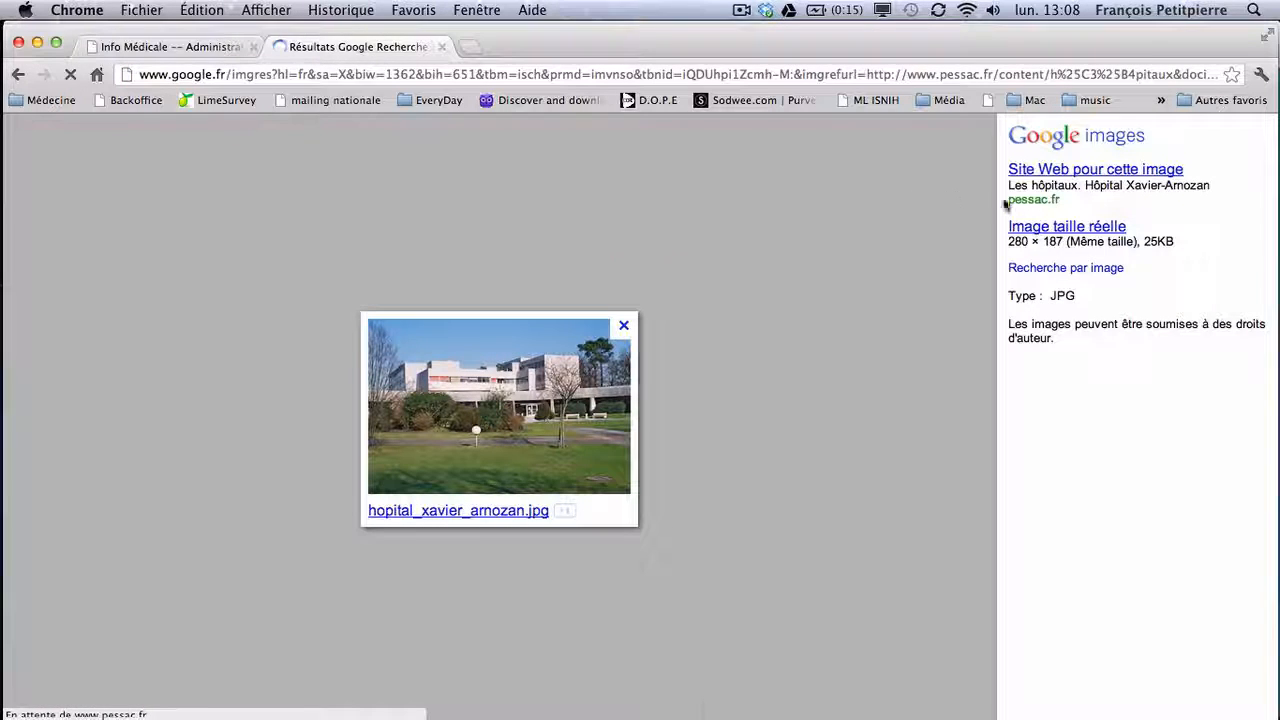
click(1020, 228)
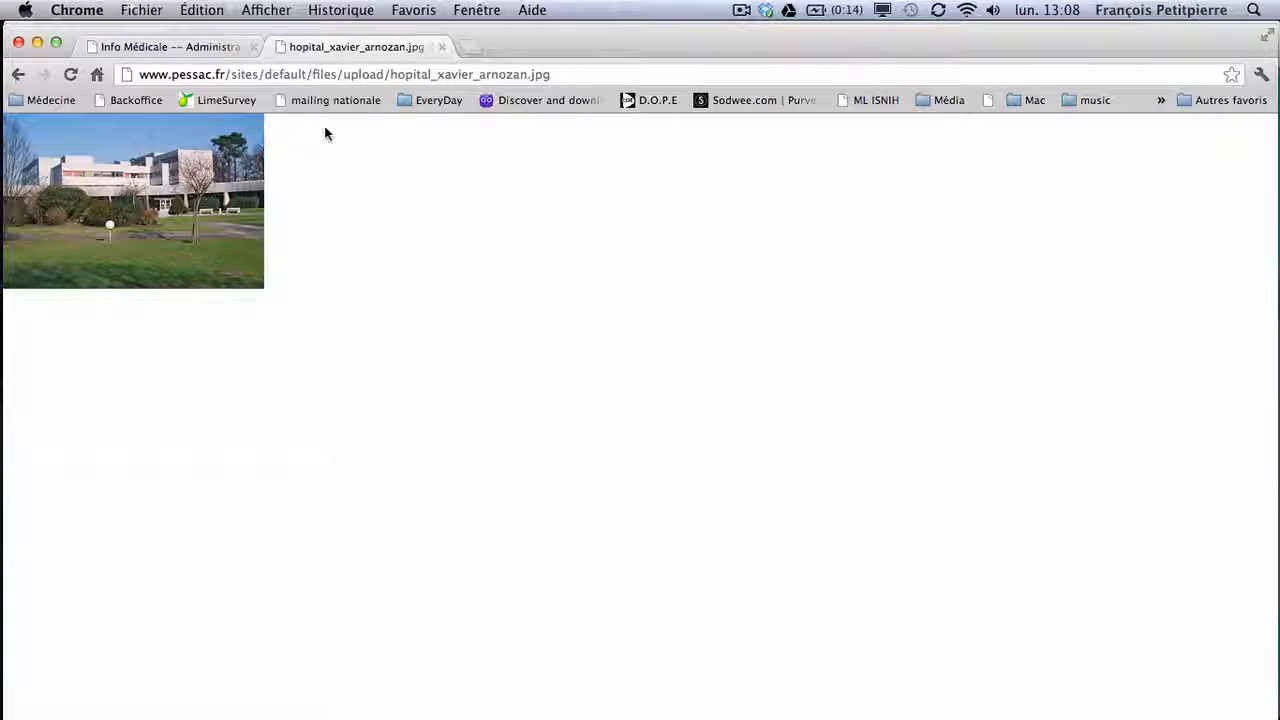
click(144, 77)
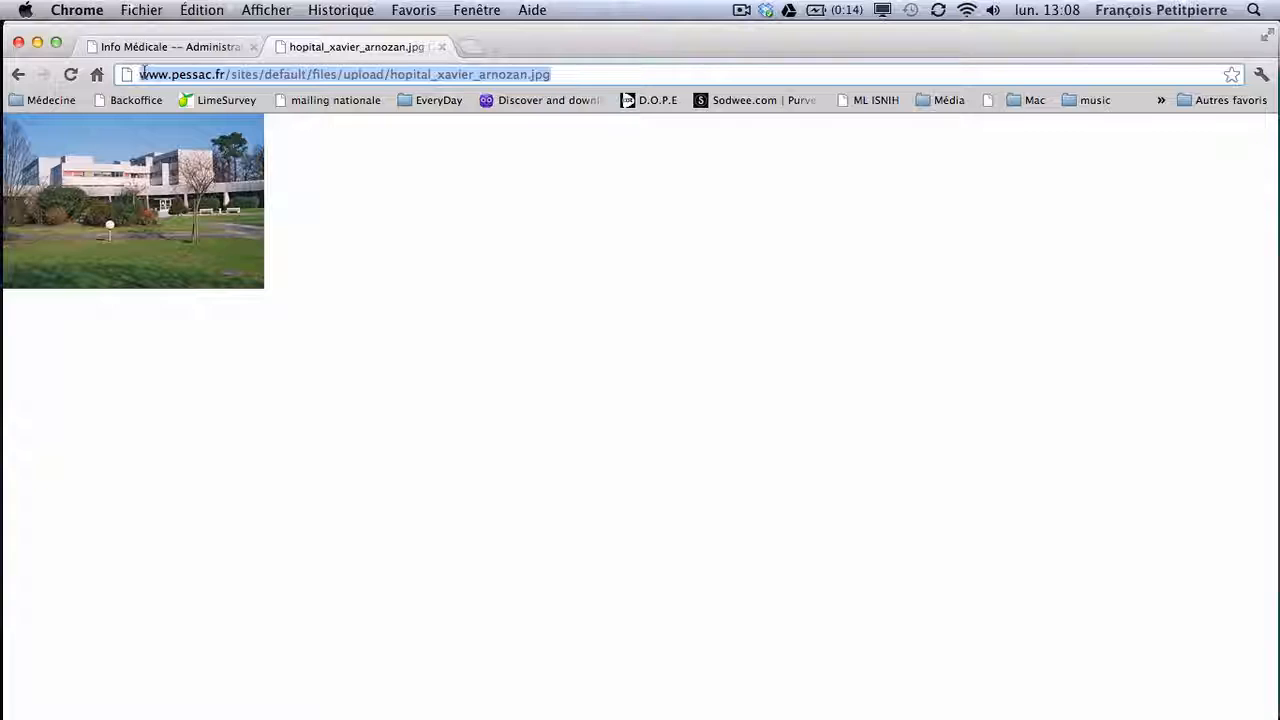
click(166, 48)
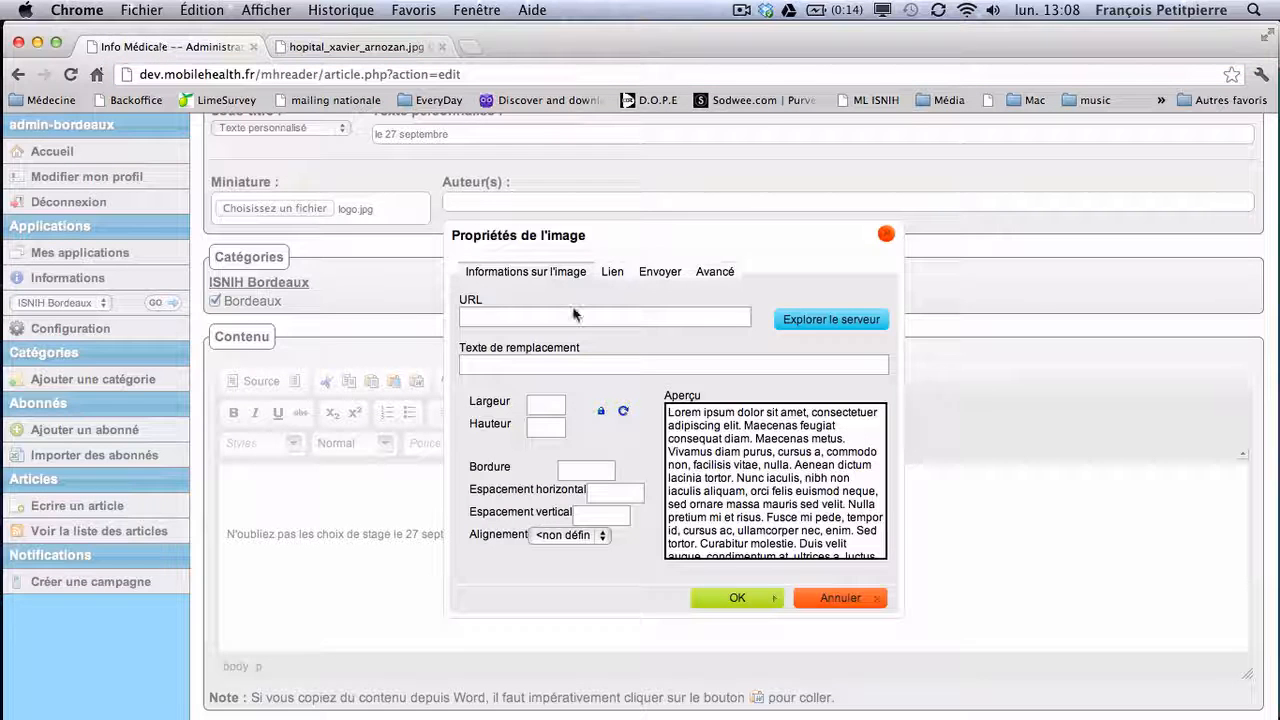
- Insert the hospital photo into the body using its pasted web address
click(573, 314)
key(super+v)
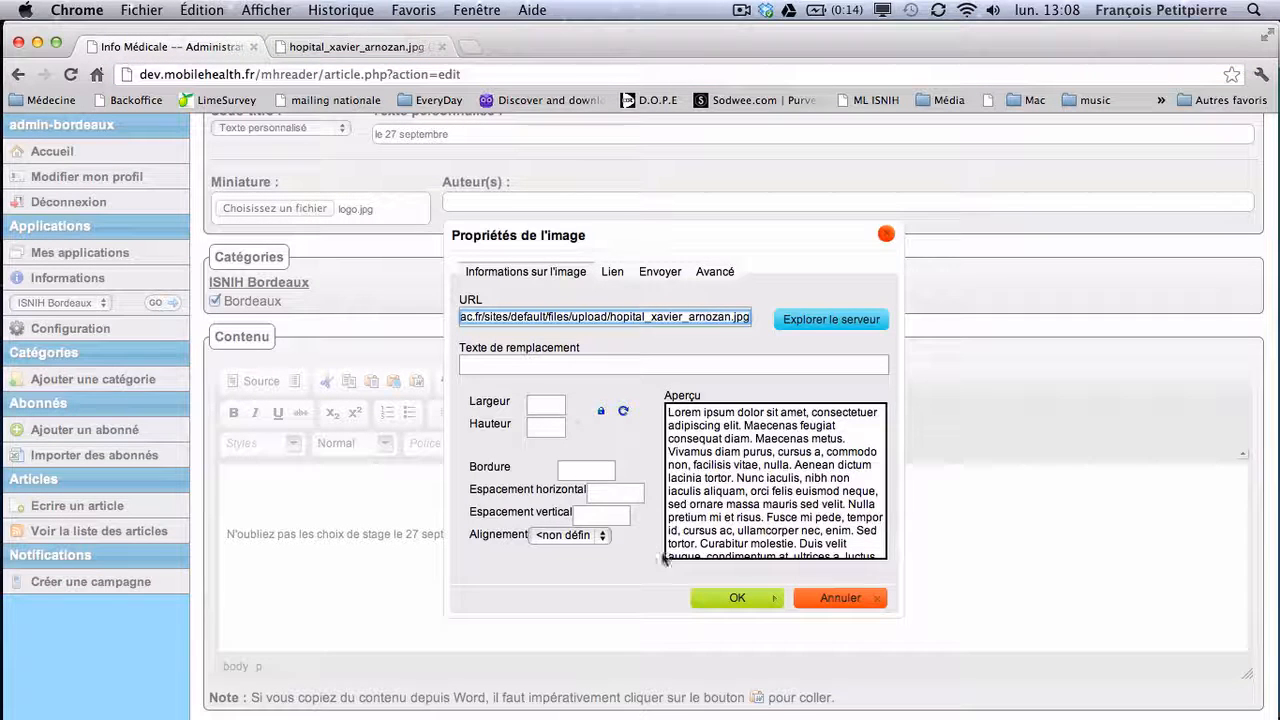
click(737, 597)
scroll(640, 565, down, 3)
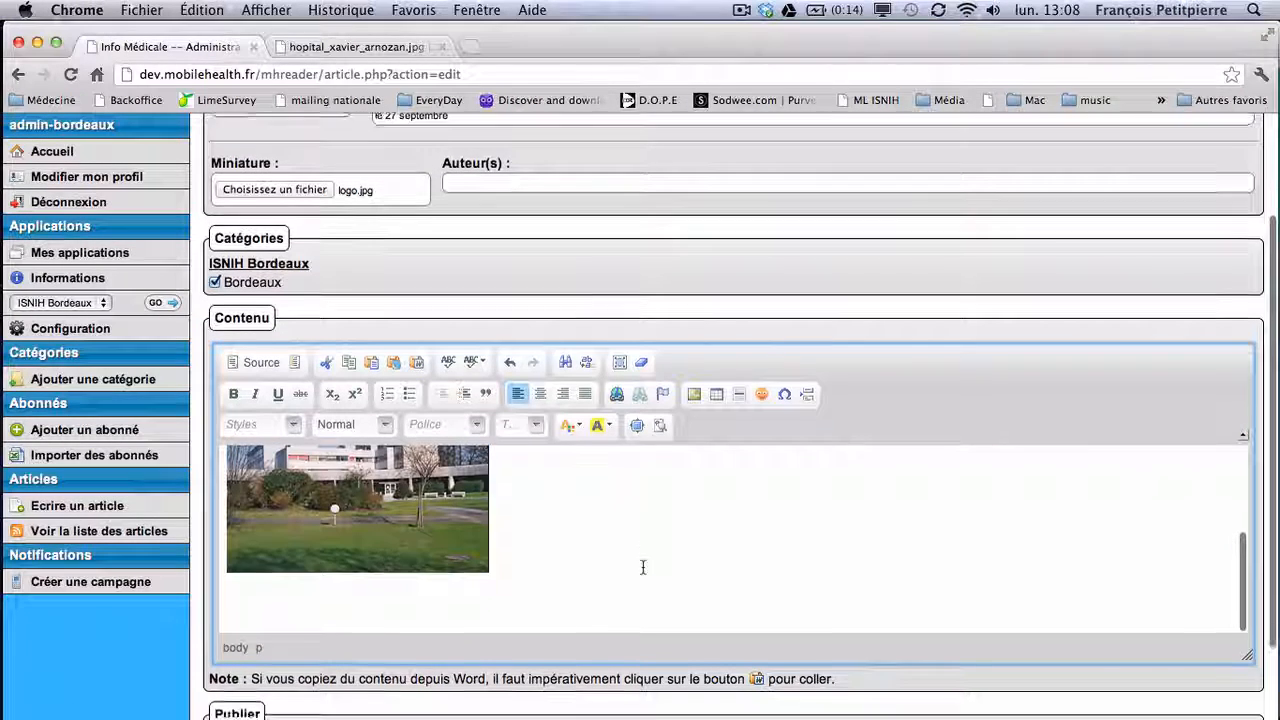
scroll(631, 571, up, 1)
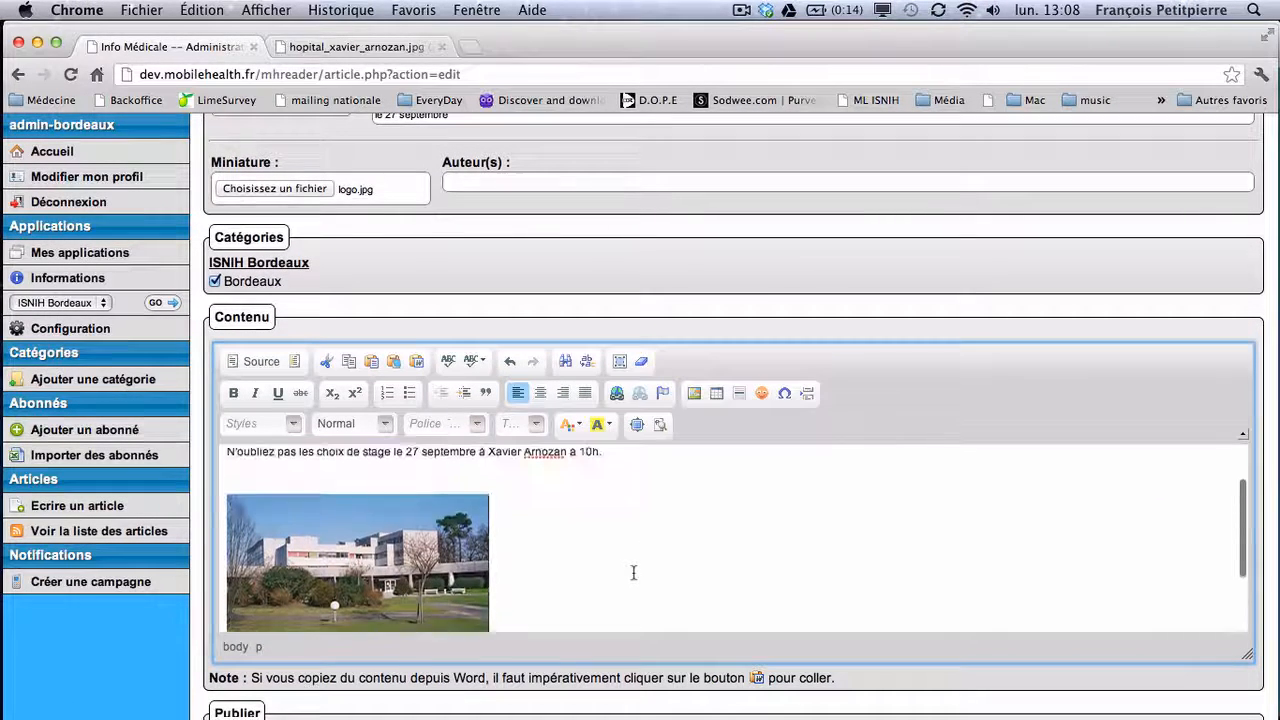
scroll(631, 571, down, 1)
- Resize the inserted photo from width 280 to 150, giving 150 × 100
click(444, 560)
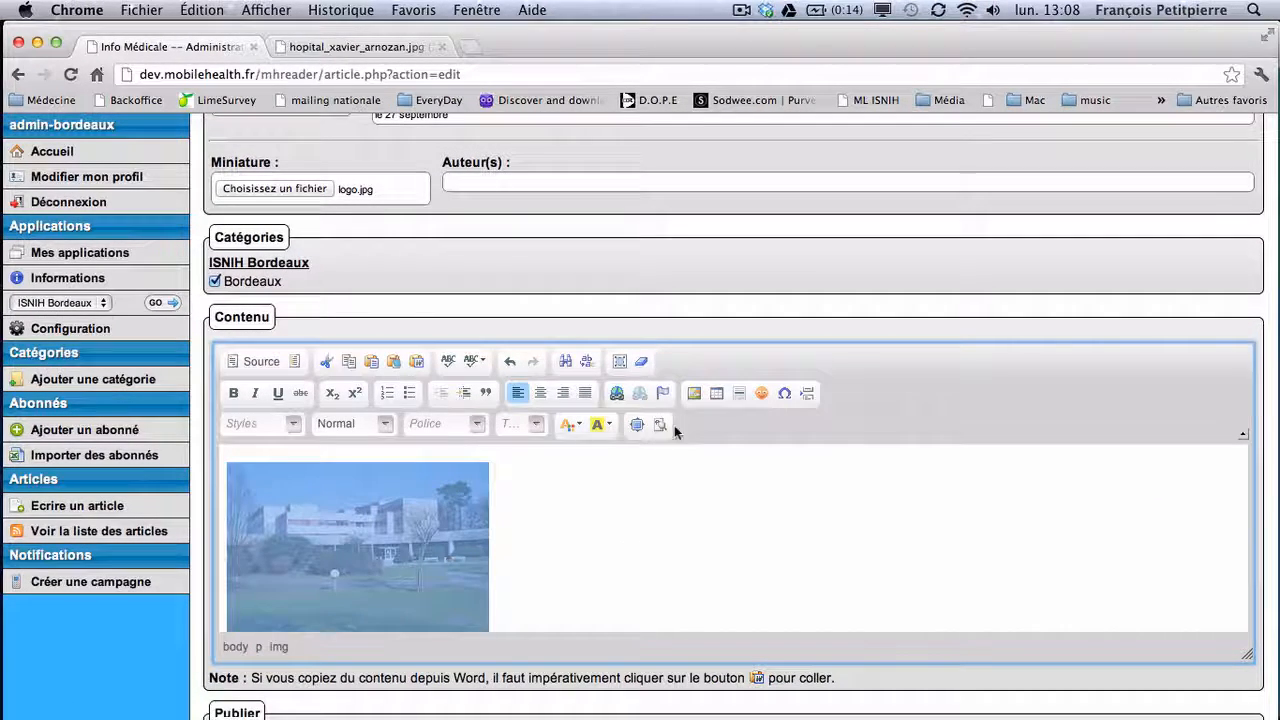
click(693, 392)
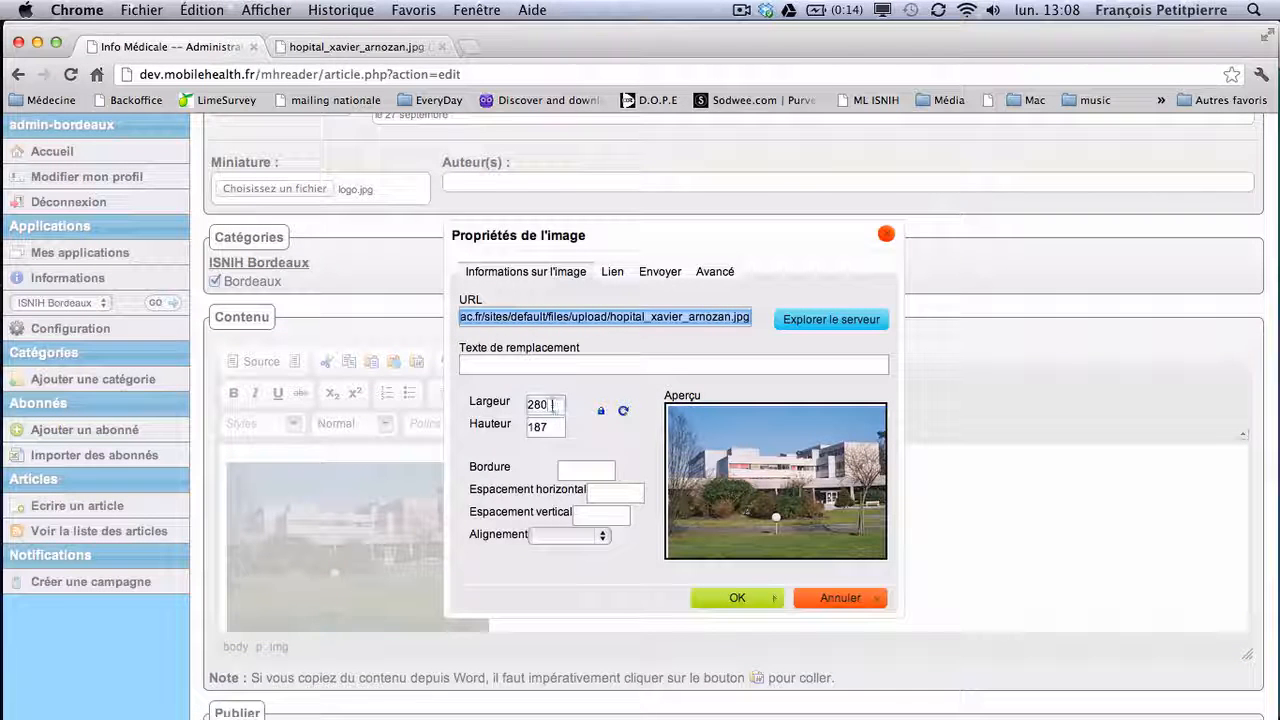
drag(556, 405, 498, 410)
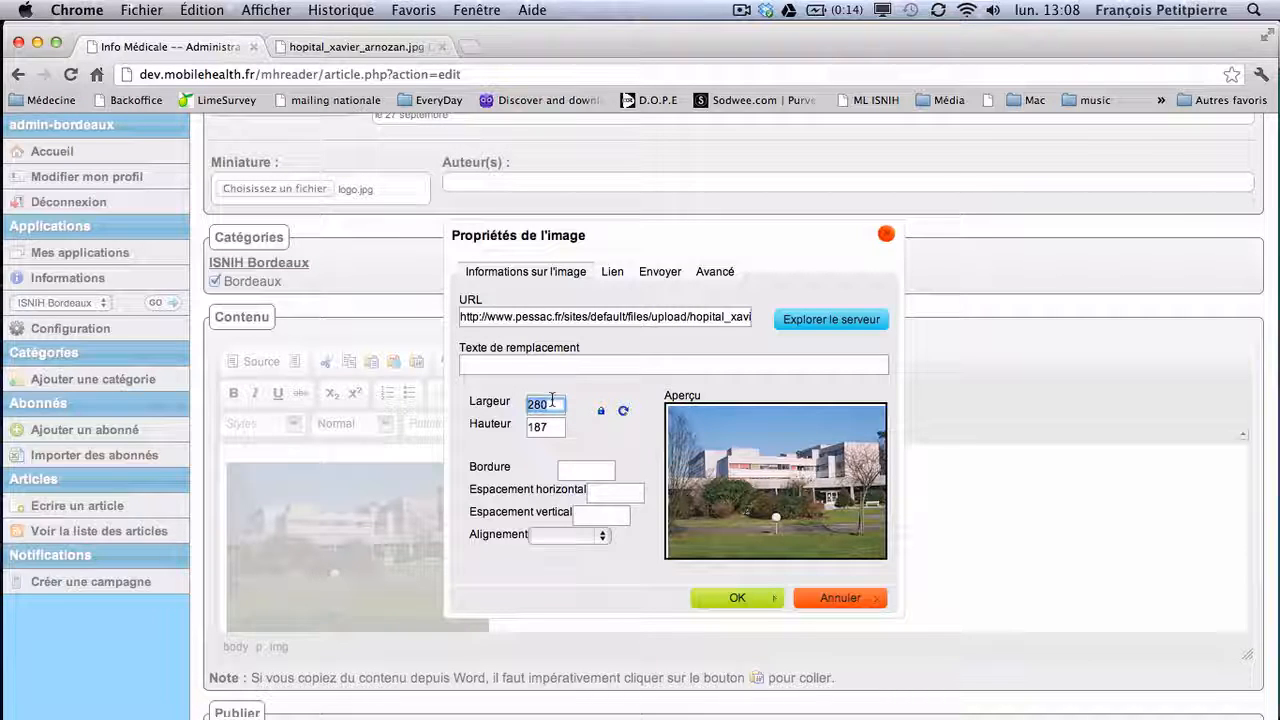
text(150)
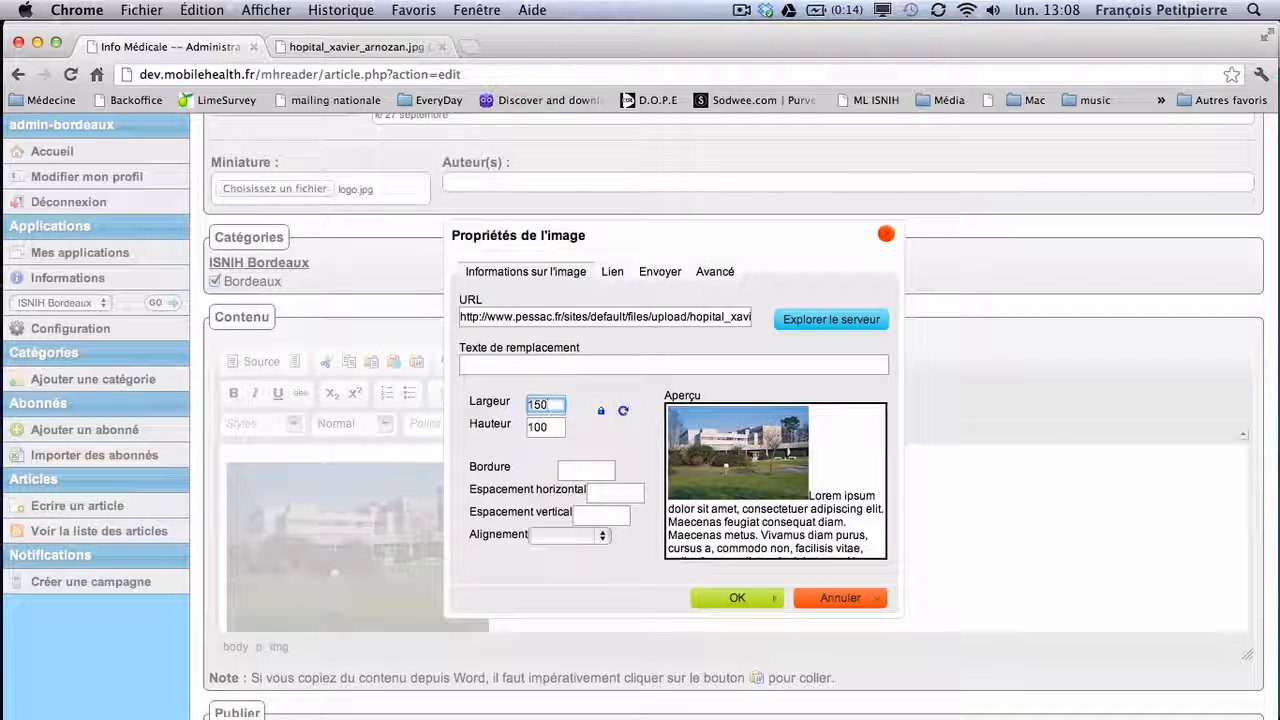
key(Return)
scroll(544, 557, down, 2)
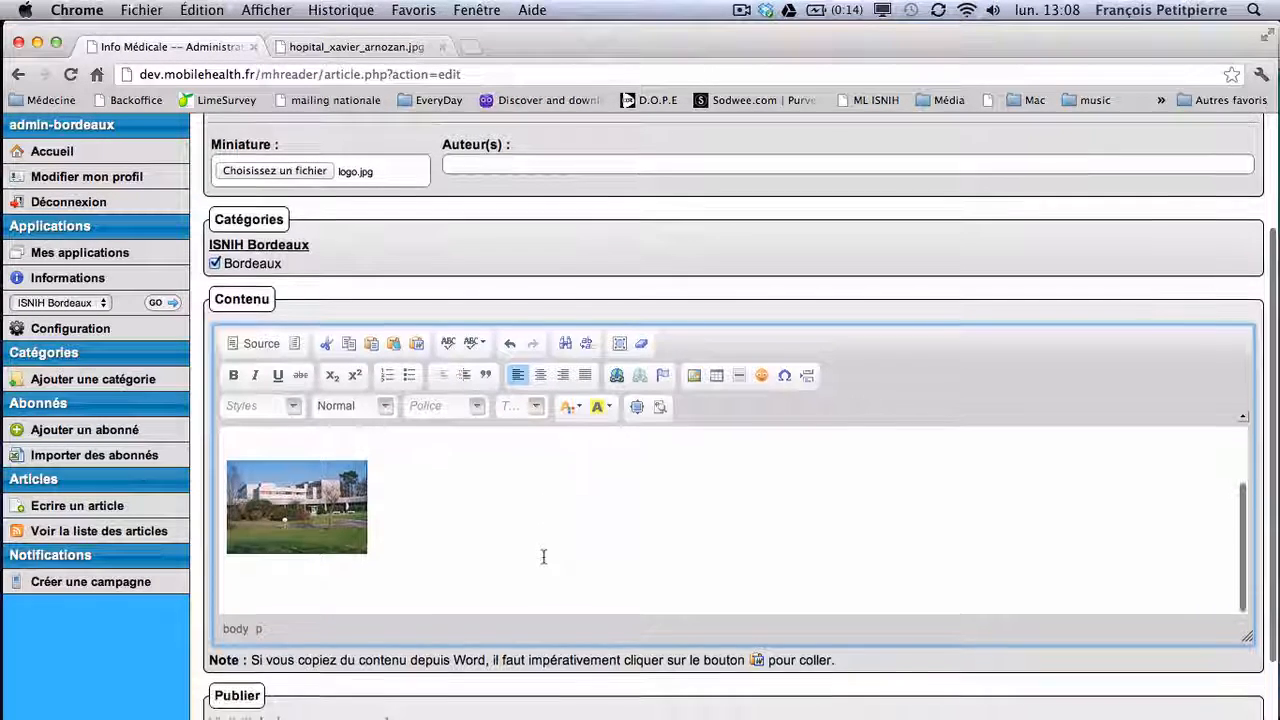
scroll(544, 557, down, 1)
- Write 'A bientôt' below the photo, keeping the article's visibility Public
click(544, 557)
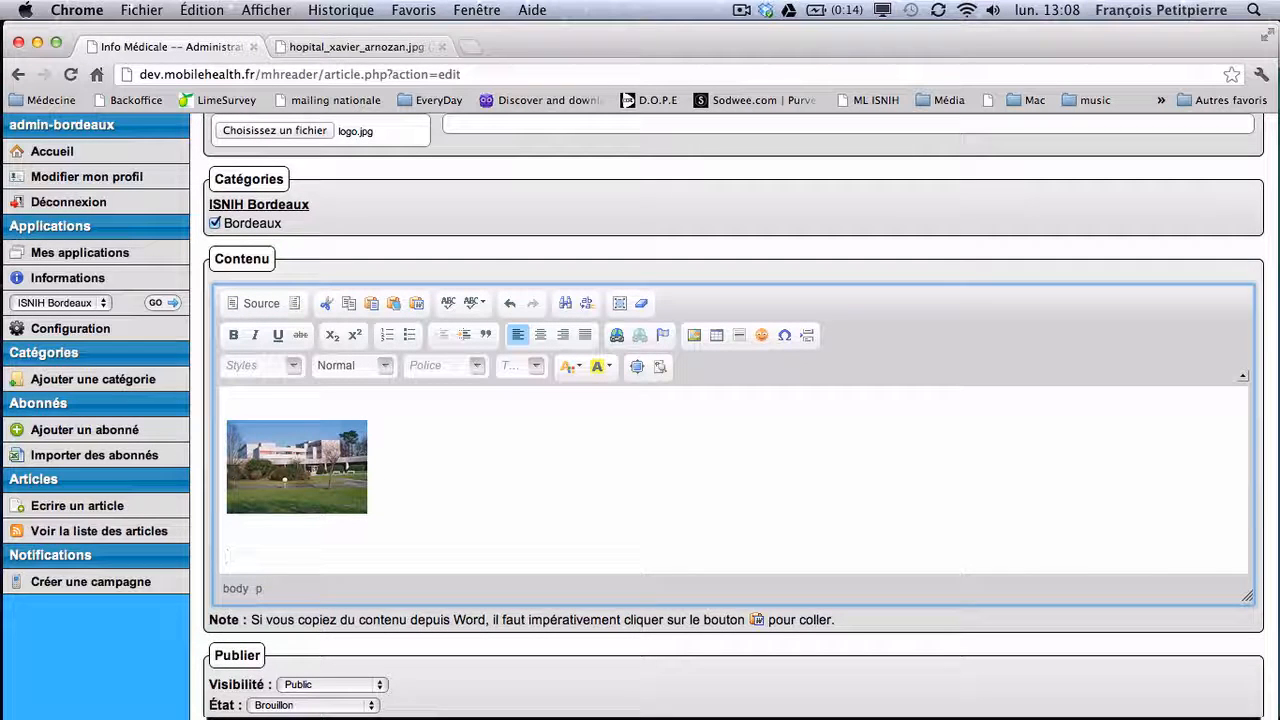
text(A)
text( bient)
text(^)
scroll(470, 616, down, 1)
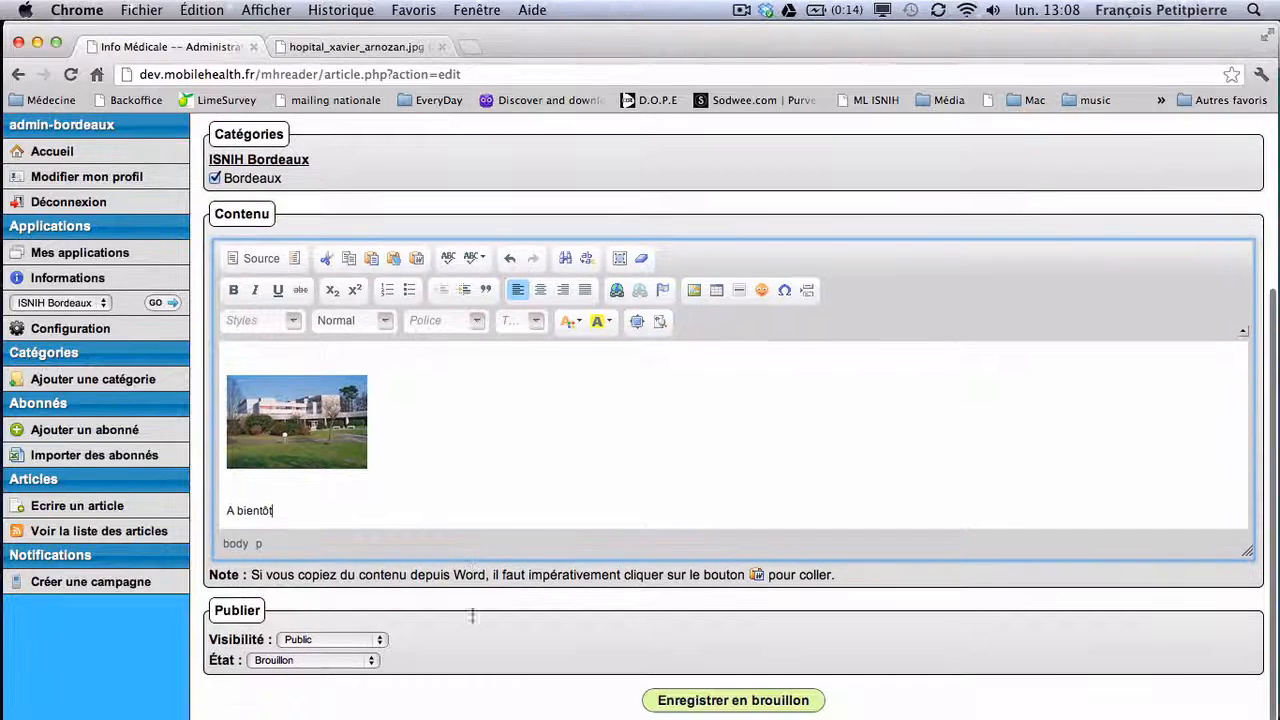
click(341, 638)
click(341, 638)
scroll(457, 630, down, 1)
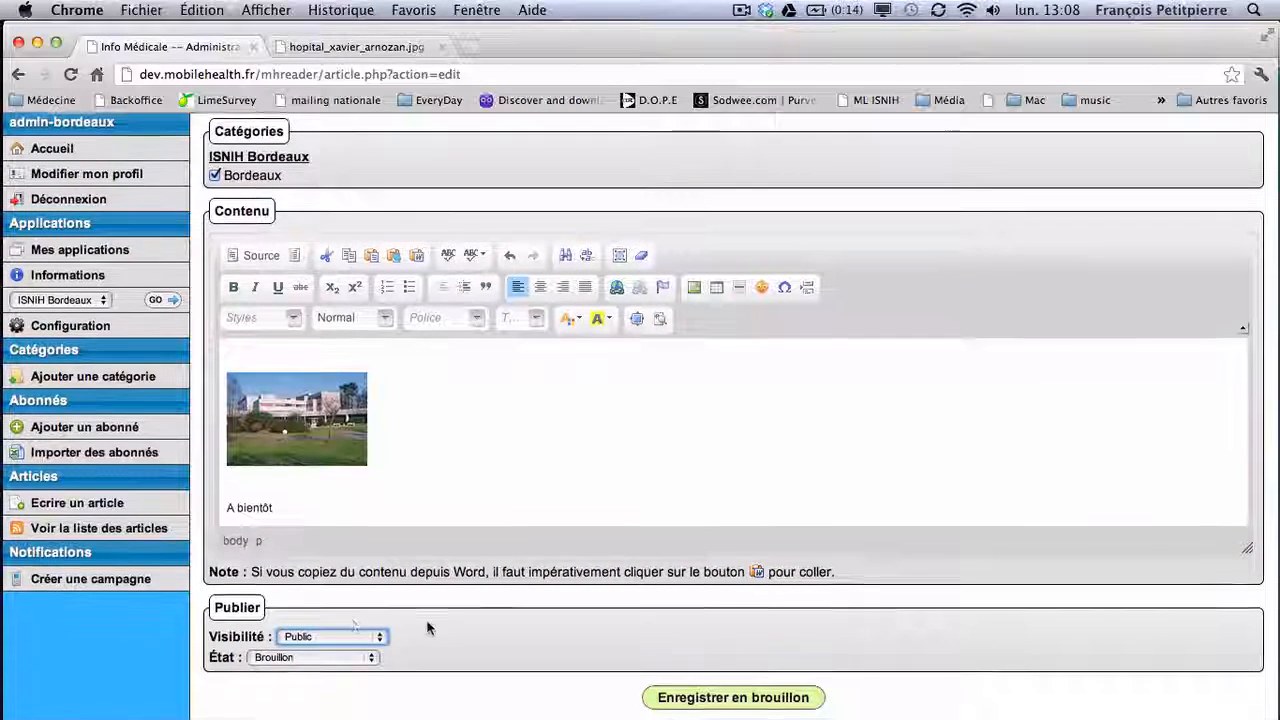
scroll(304, 650, up, 1)
- Publish the article now as Publié, ending 28/09/2012 at 01:00
click(304, 657)
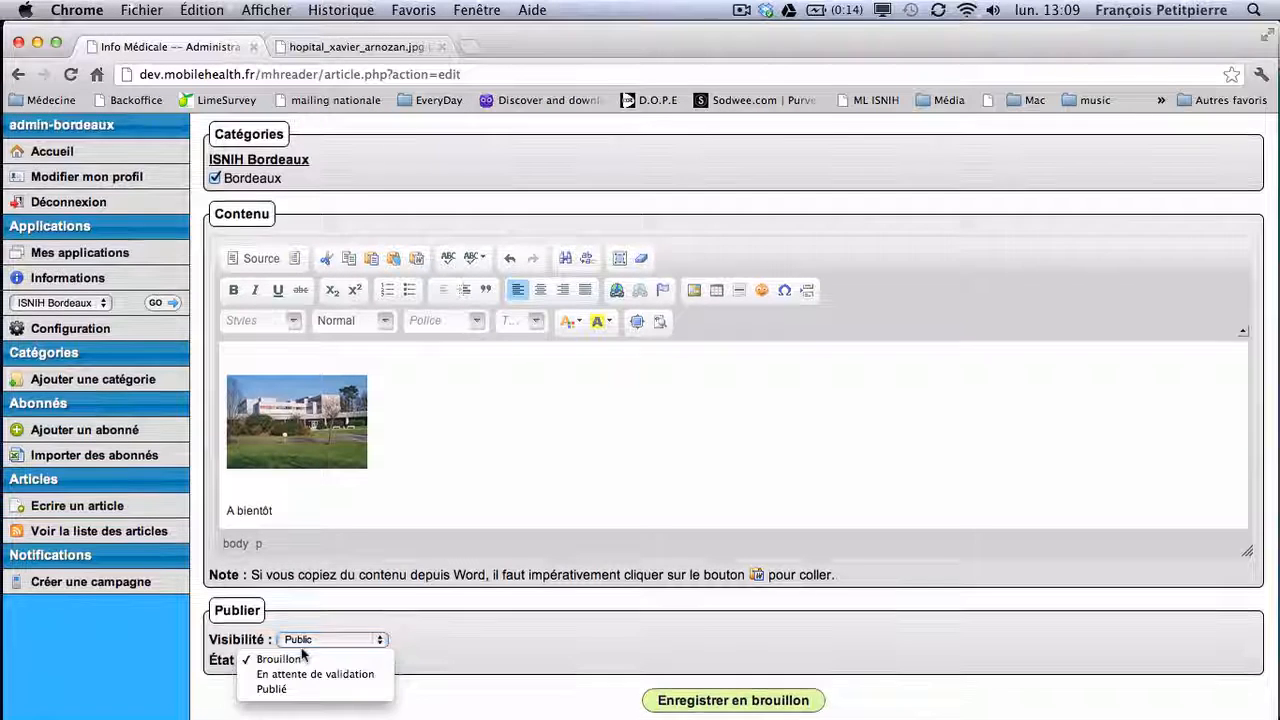
click(287, 690)
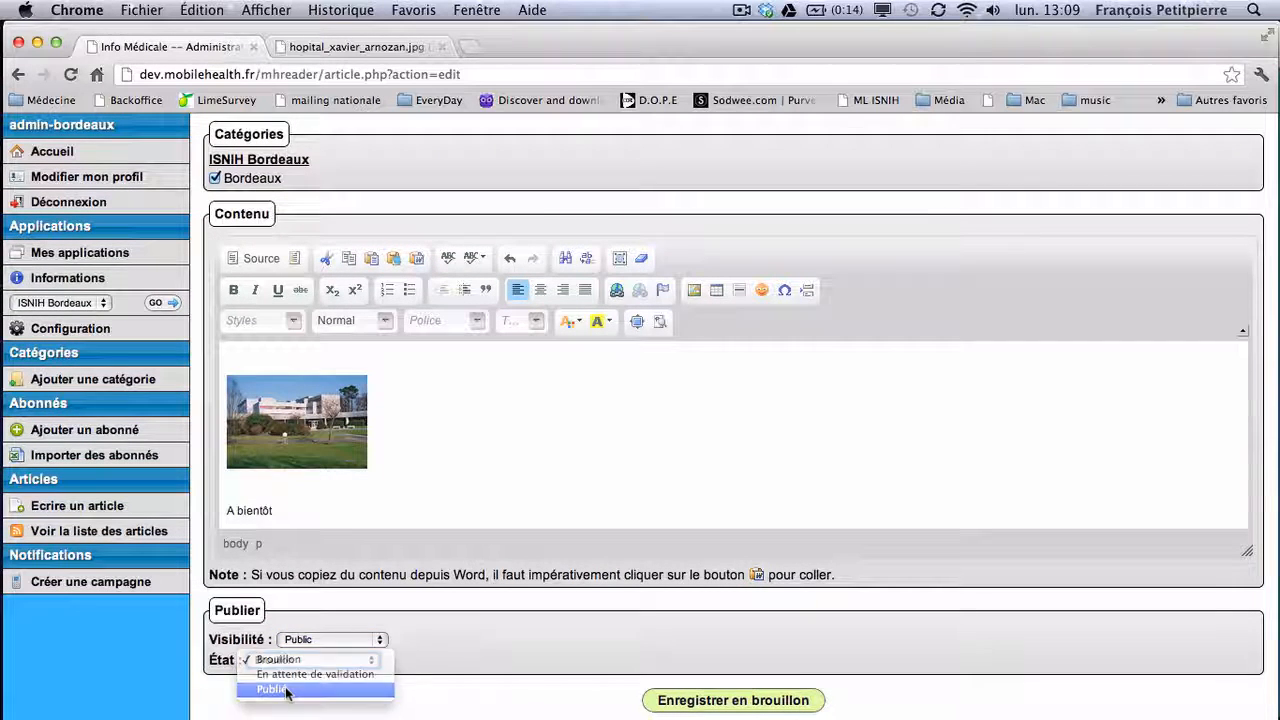
scroll(427, 682, down, 3)
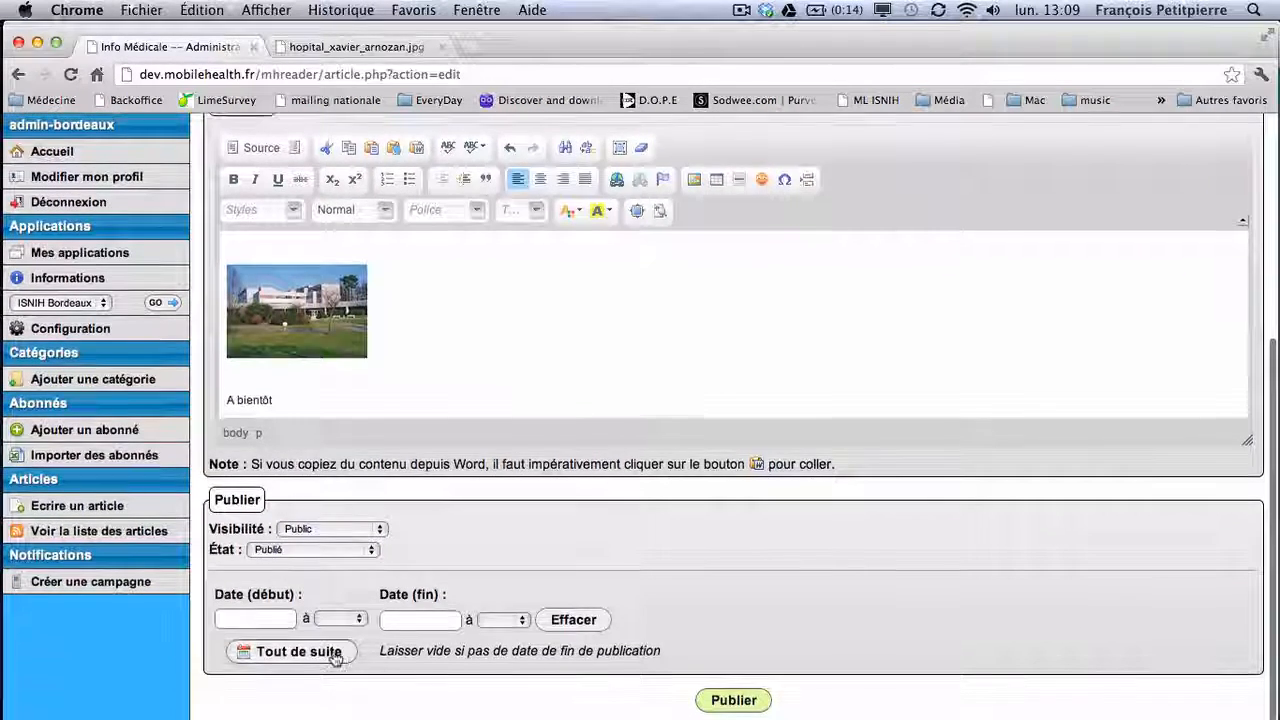
click(333, 651)
click(452, 624)
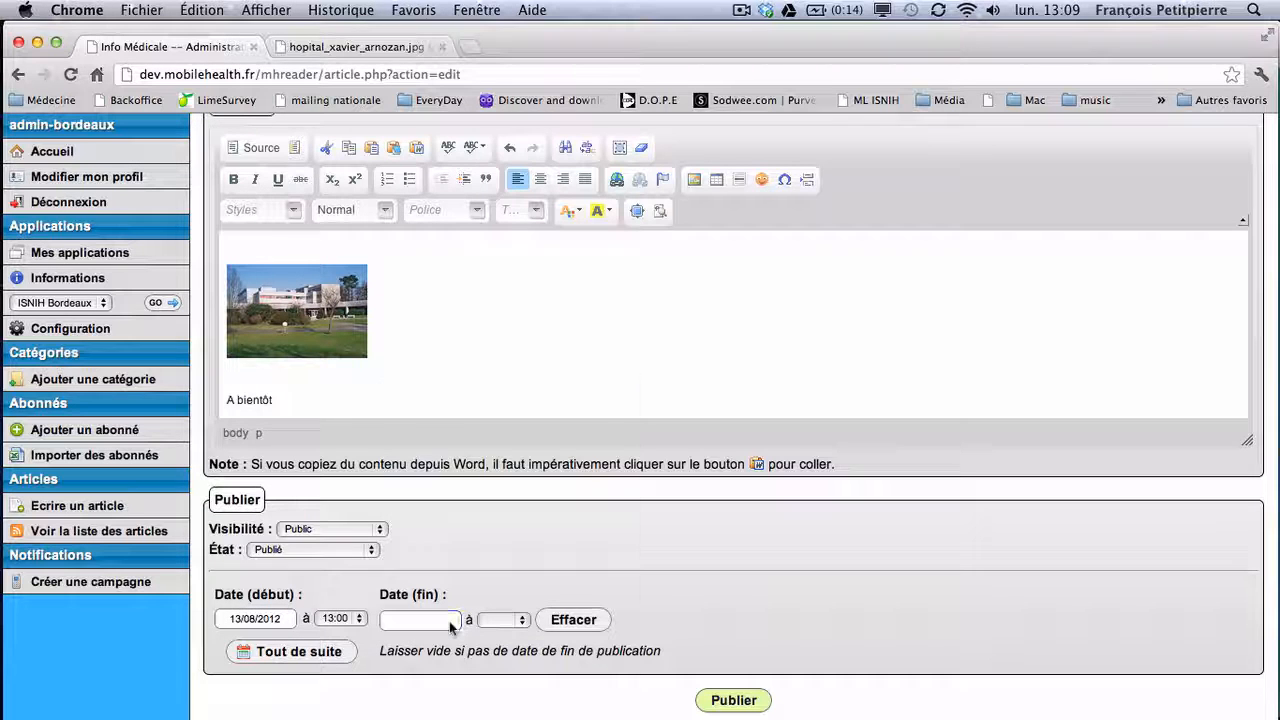
click(614, 399)
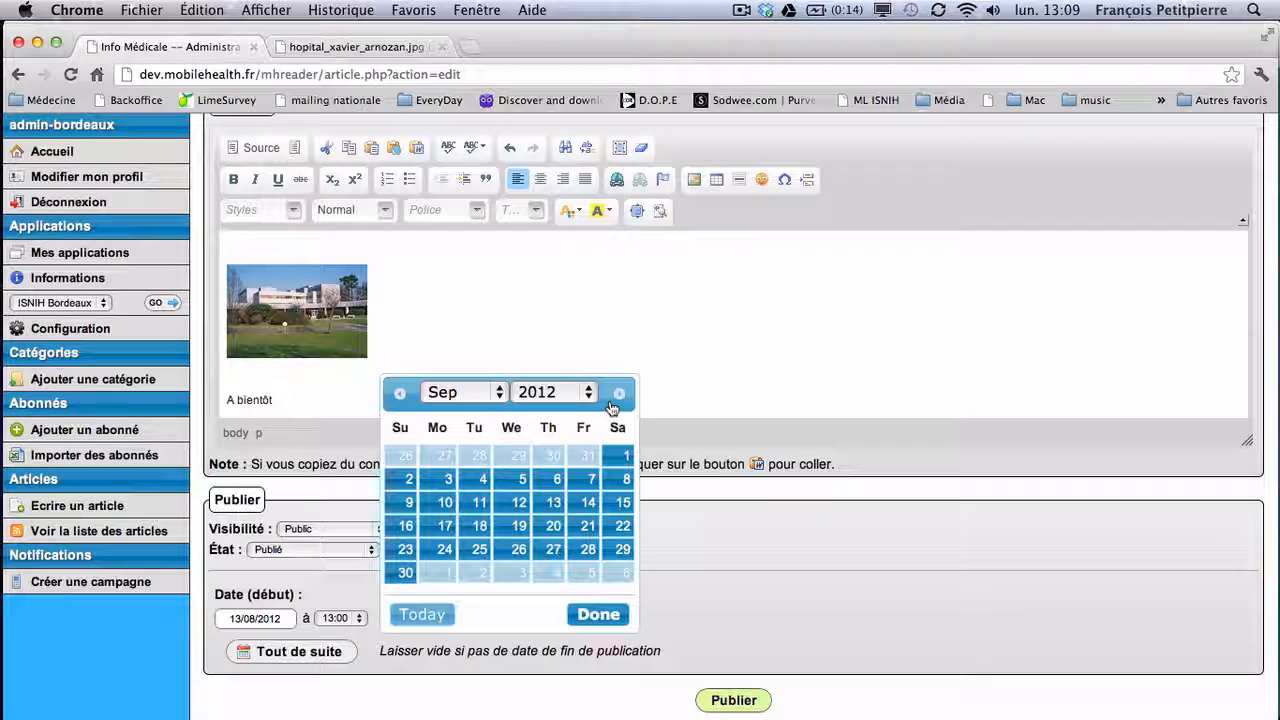
click(587, 549)
click(503, 620)
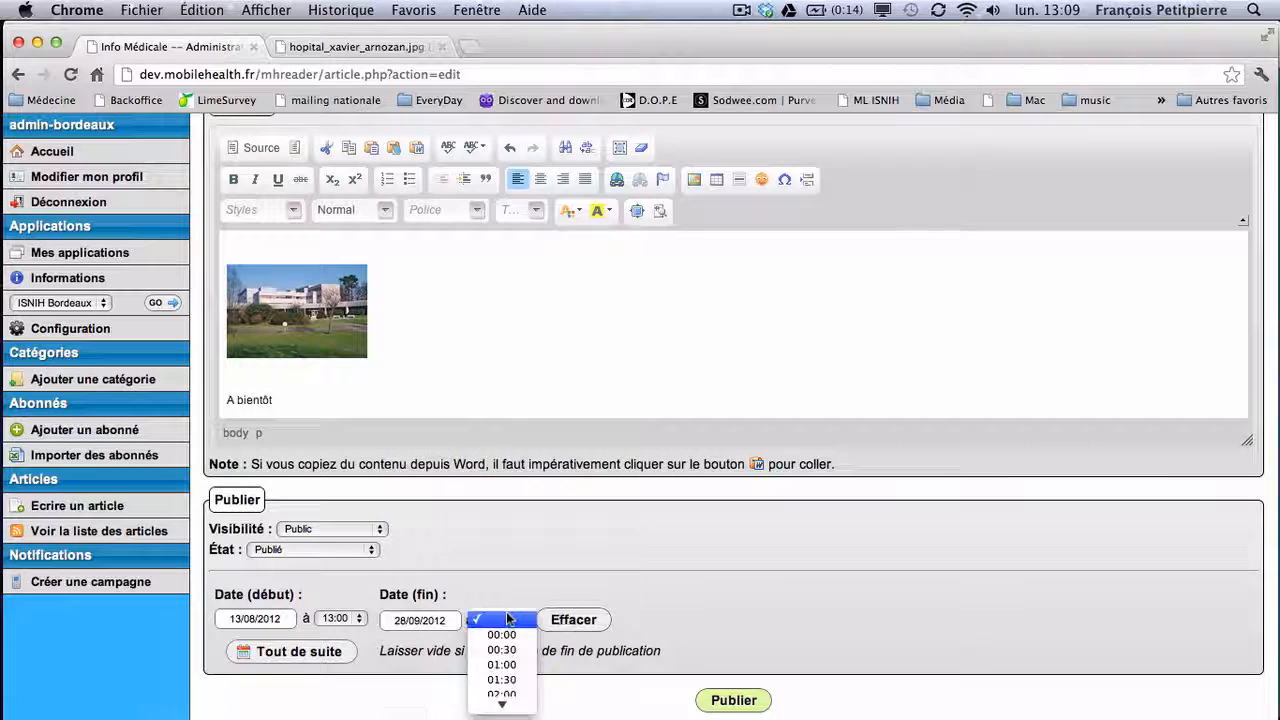
click(503, 586)
click(718, 700)
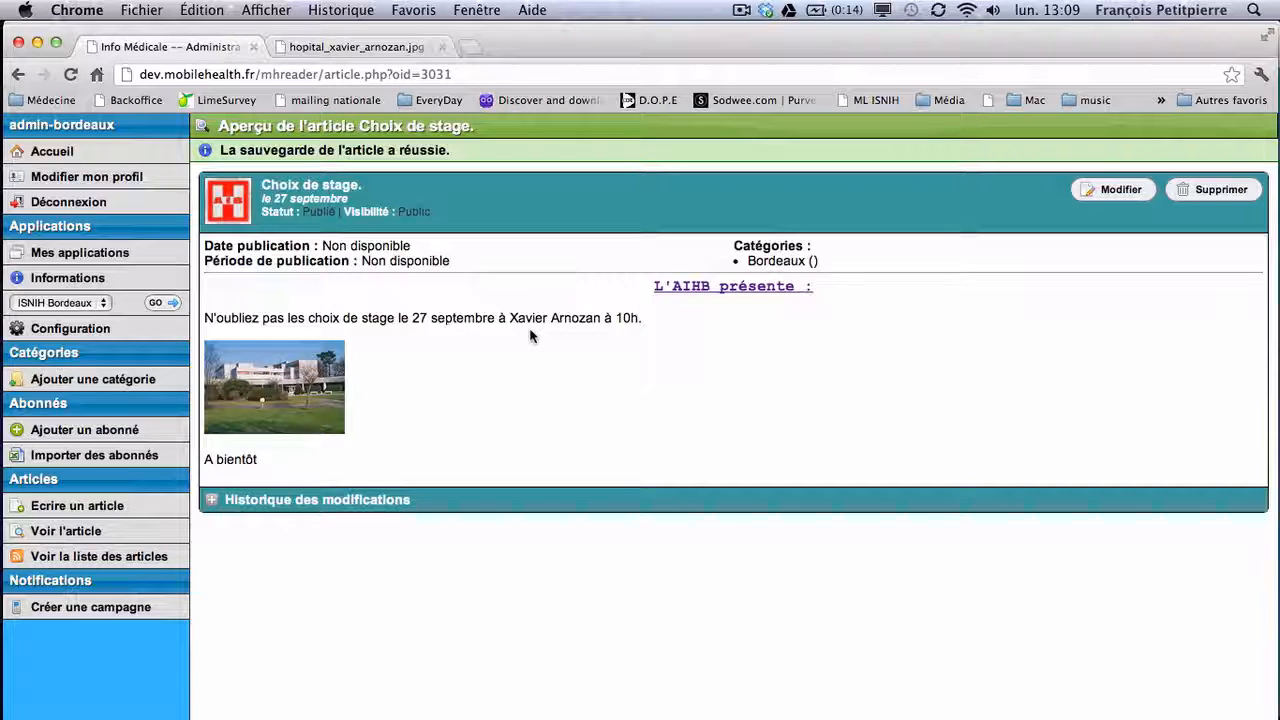
click(740, 10)
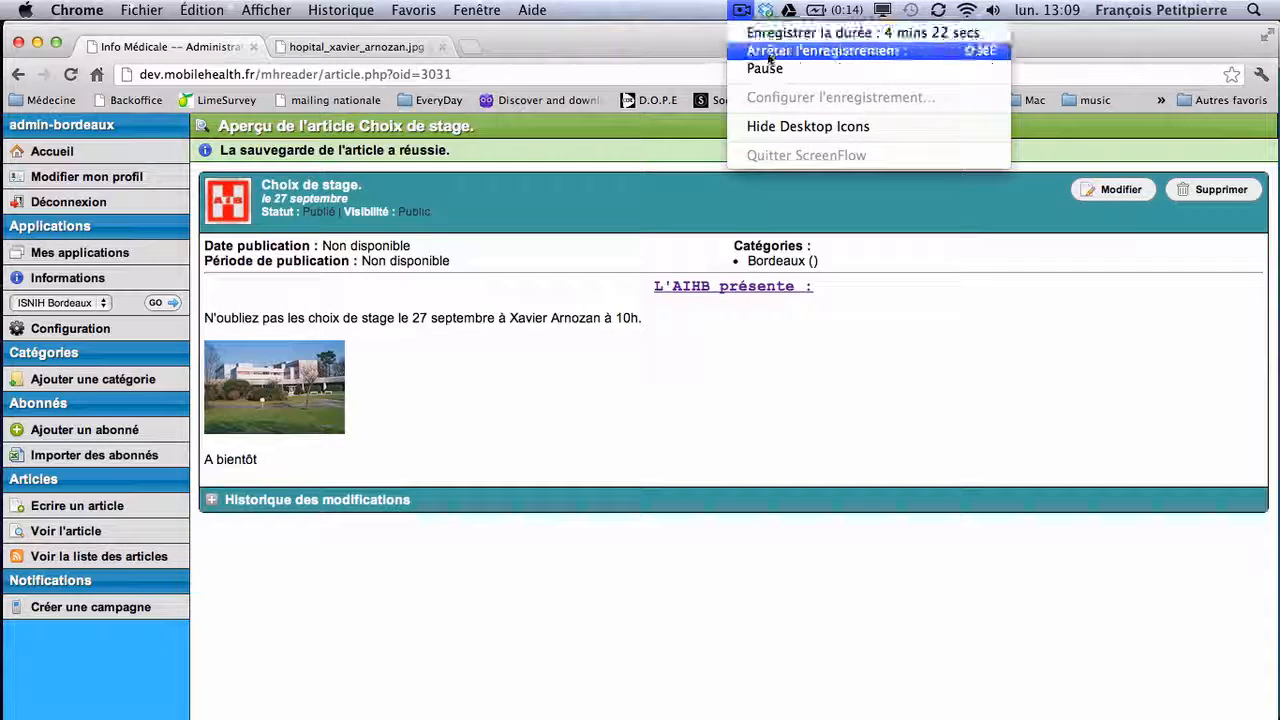